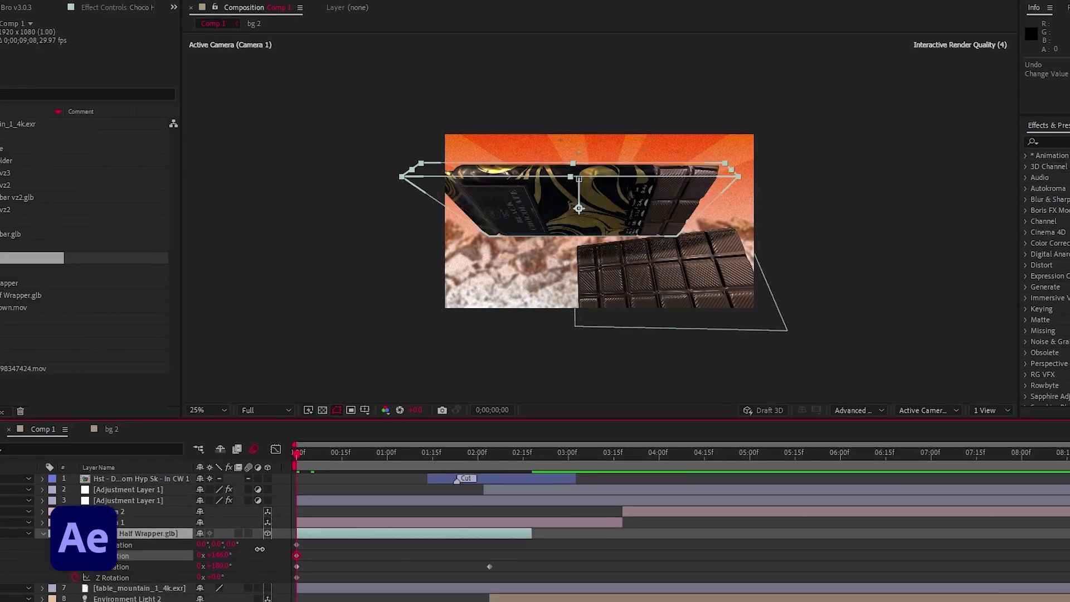
- Tilt the Half Wrapper.glb bar flatter by adjusting its X Rotation value
drag(259, 549, 154, 565)
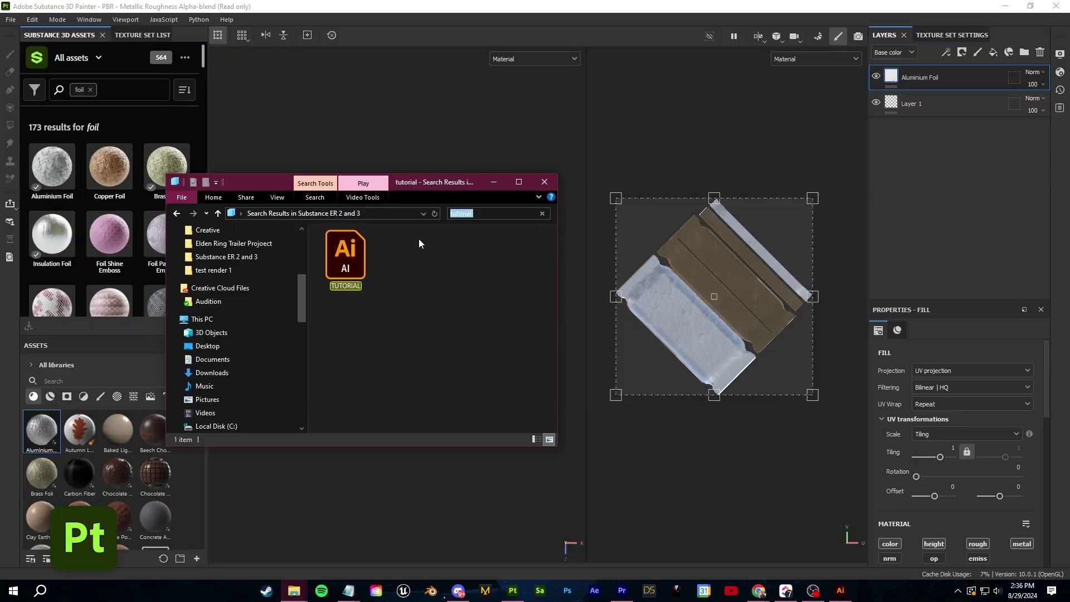
- Add the Illustrator .ai label file as a layer and show its Artboard Caramel Choc design
drag(341, 264, 917, 189)
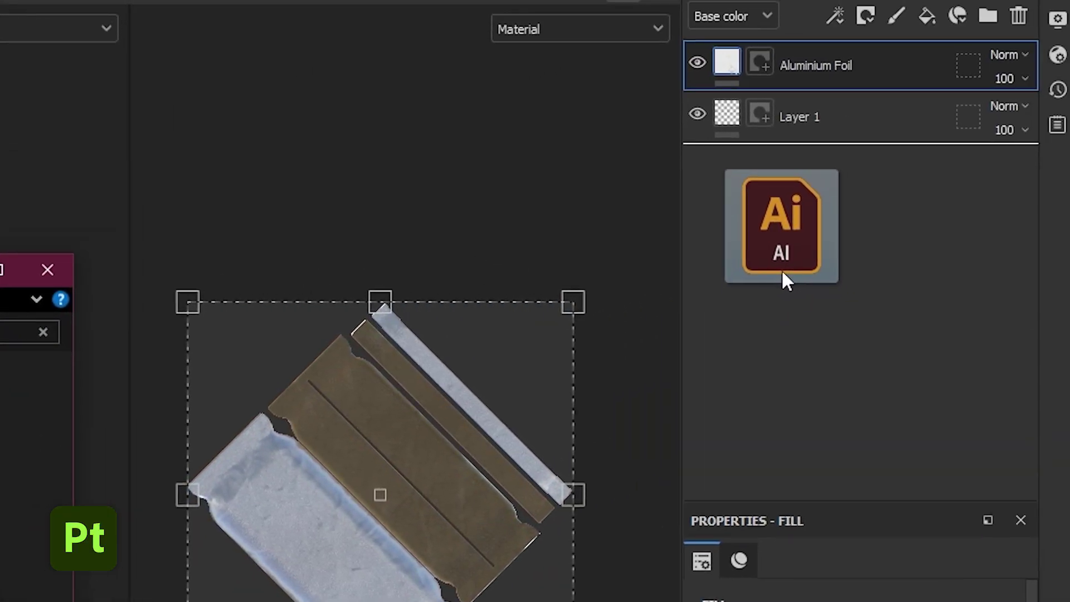
drag(782, 269, 782, 276)
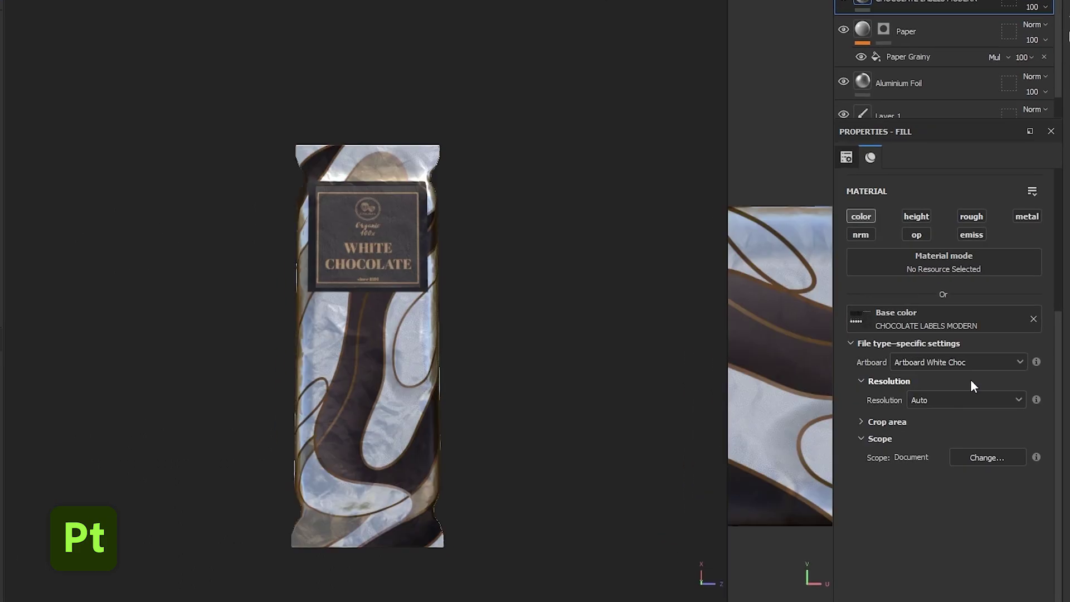
click(954, 346)
click(919, 390)
click(953, 346)
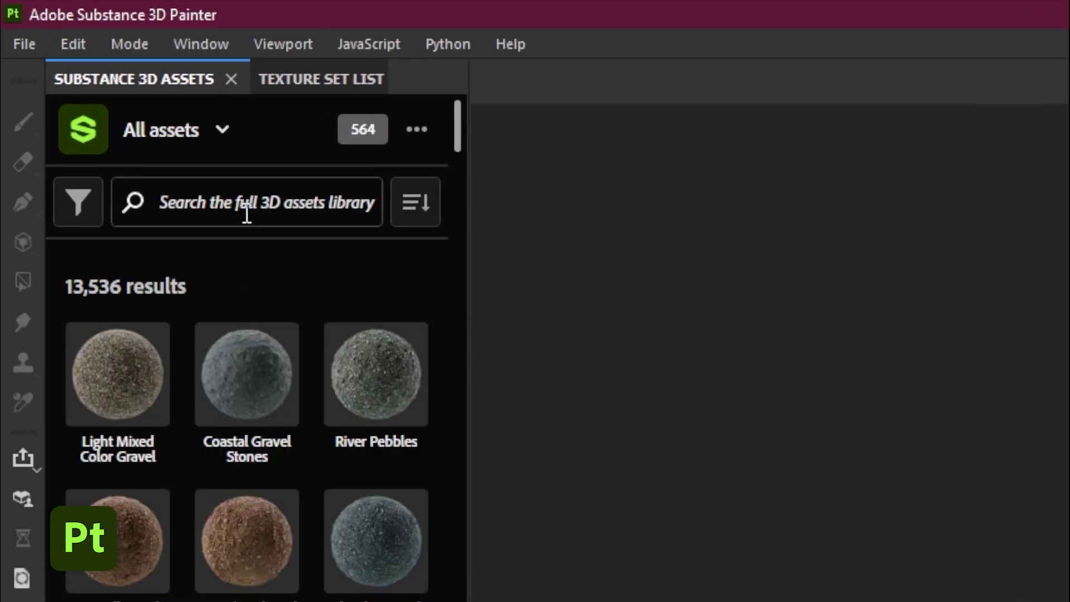
- Search the Substance 3D Assets panel for 'chocolate'
click(247, 214)
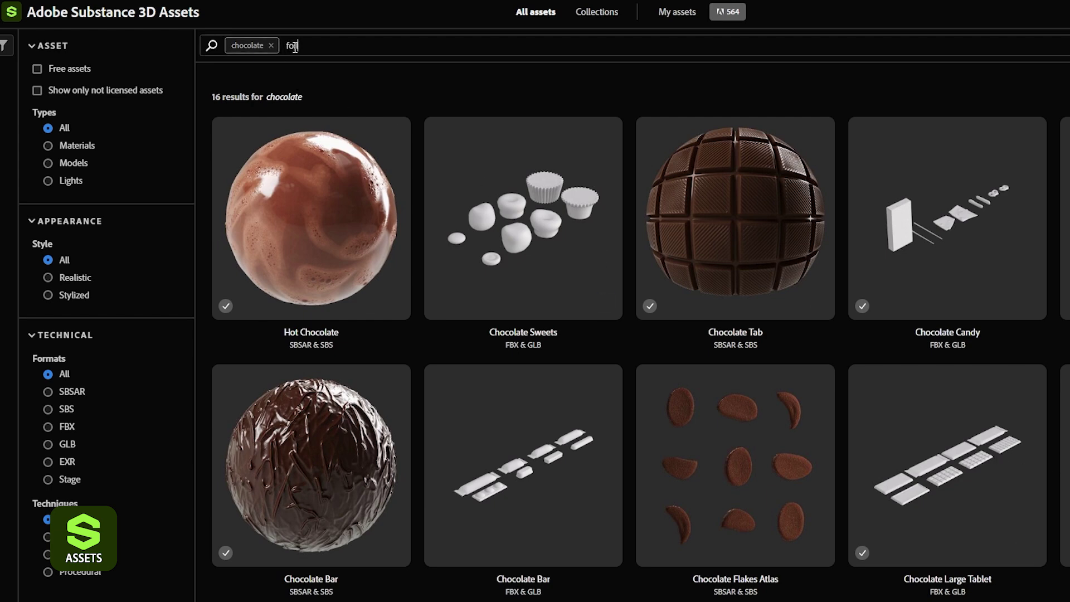
text(il)
- Run the 'chocolate foil' search in the asset library
key(Return)
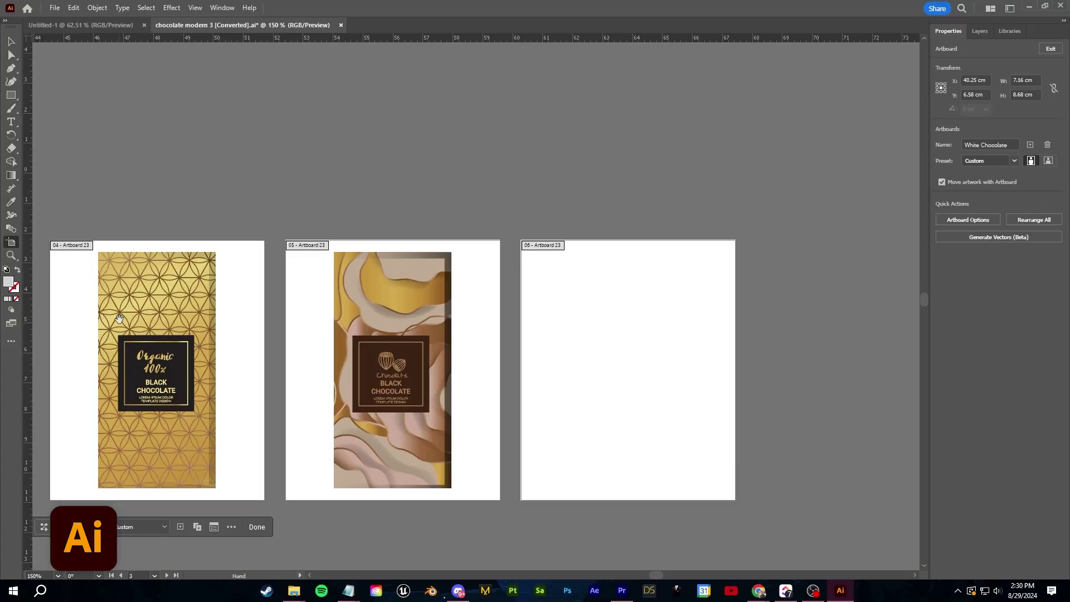
- Move the badge group onto the nutrition artboard, scale it down, and nudge it left
drag(412, 268, 283, 307)
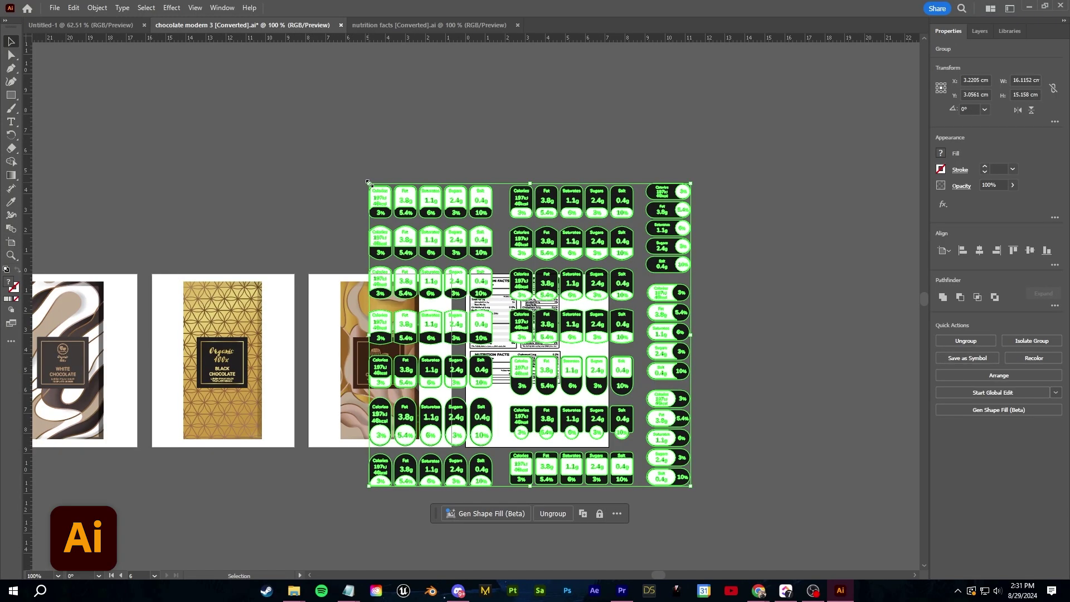
drag(633, 414, 551, 380)
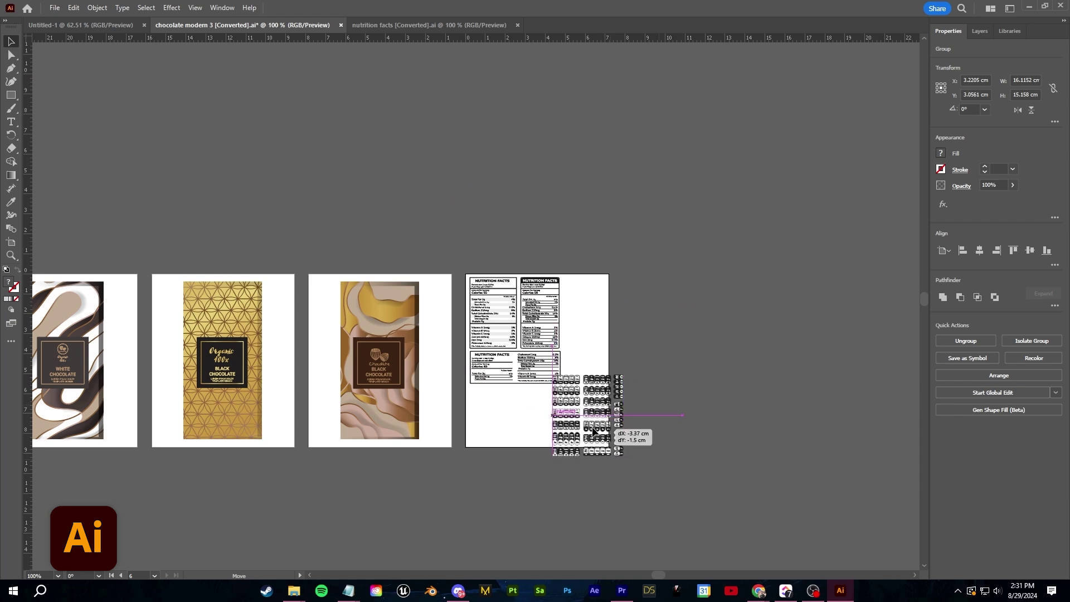
key(ctrl+plus)
key(ctrl+plus)
key(ctrl+plus)
drag(466, 236, 559, 329)
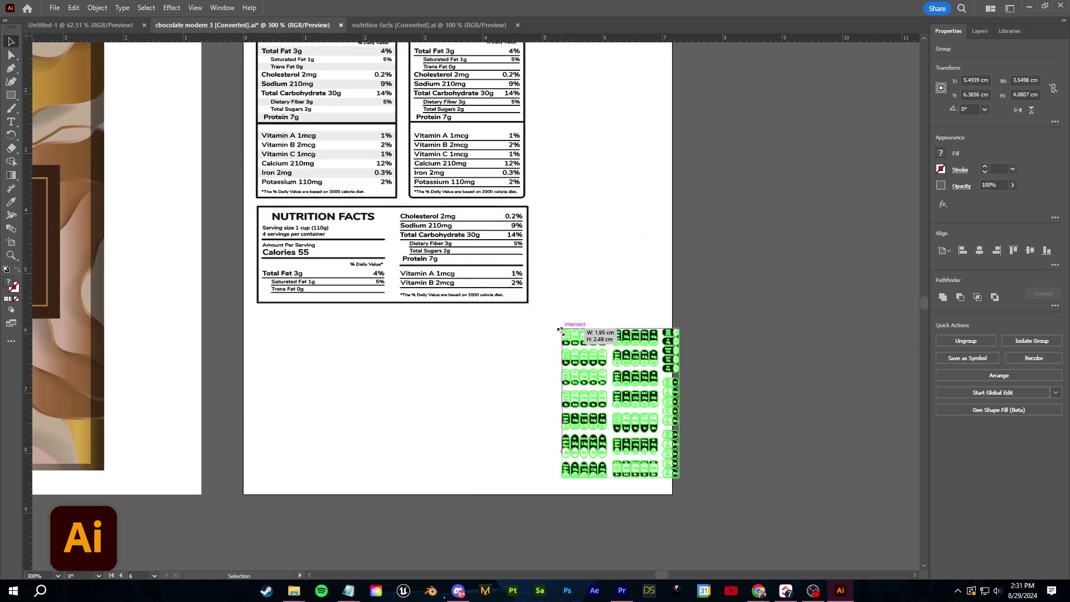
drag(635, 388, 587, 390)
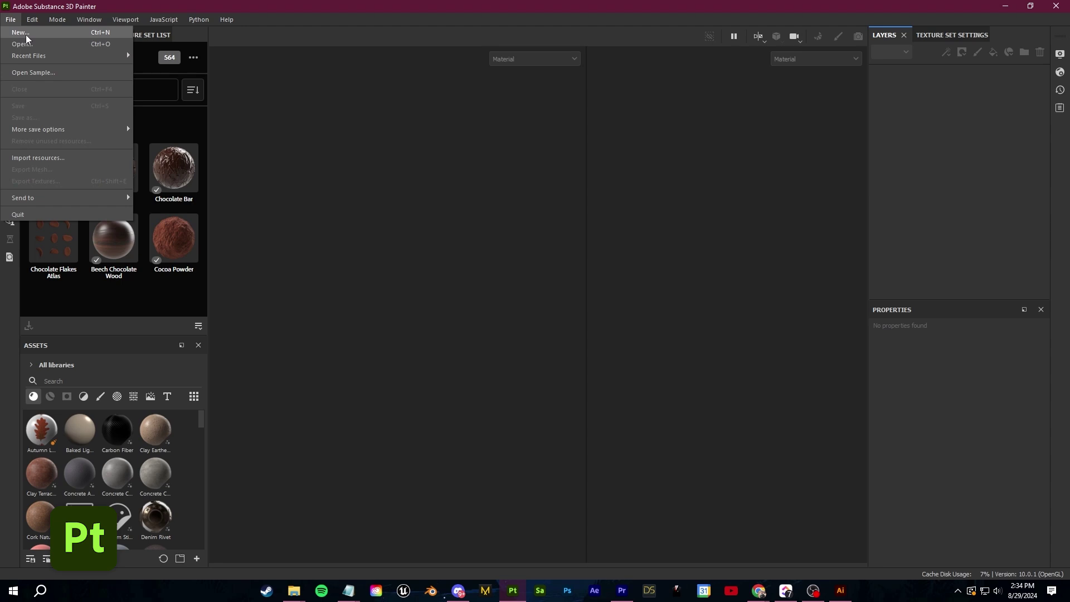
- Create a new project from the CHOCO BAR 1 mesh with auto-unwrap packing options set
click(24, 39)
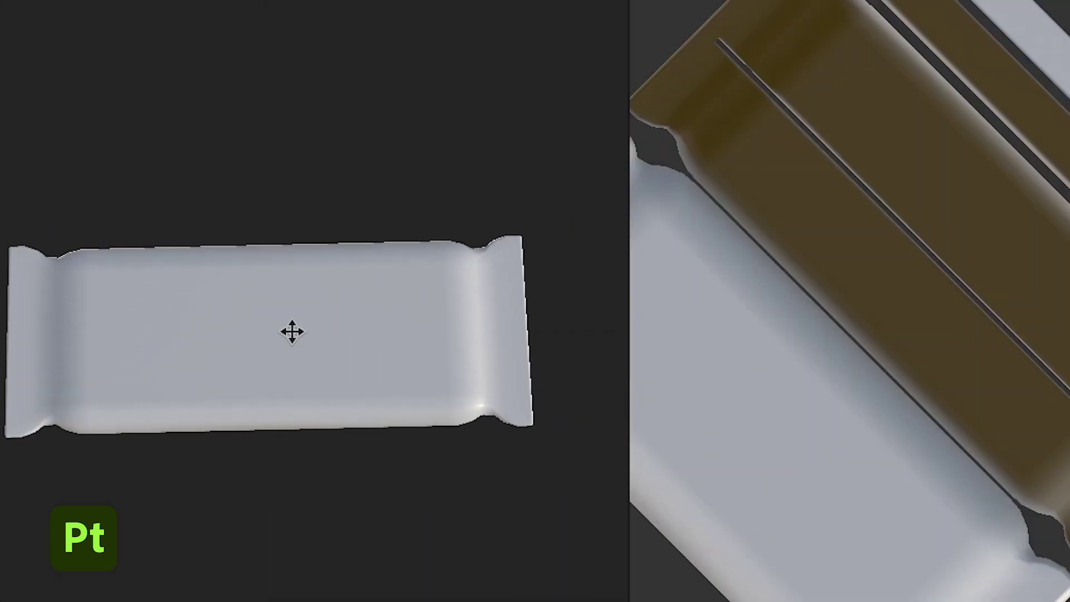
drag(292, 331, 370, 276)
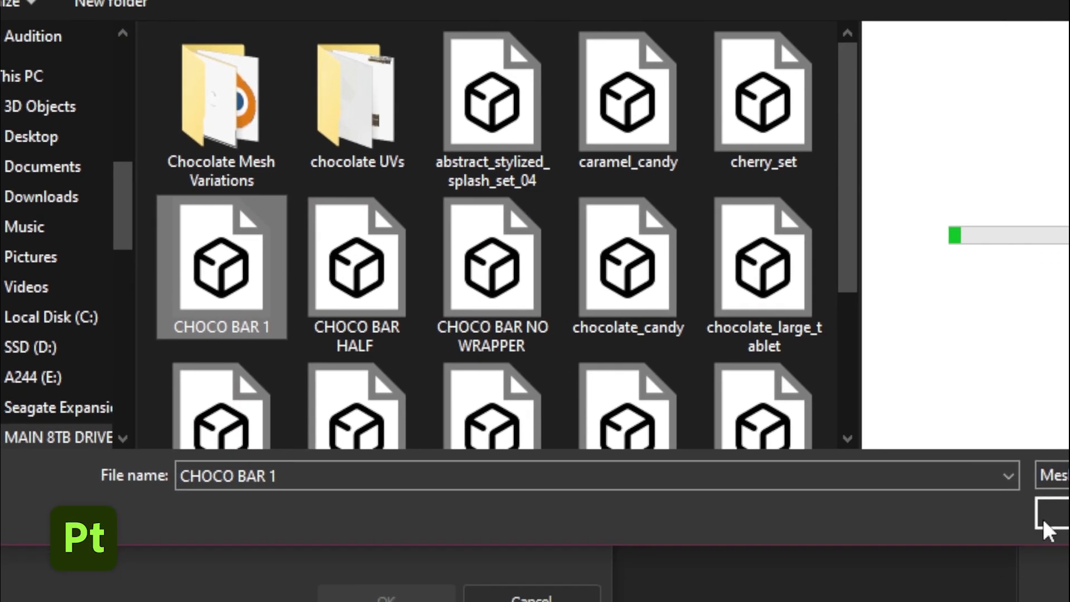
click(1044, 519)
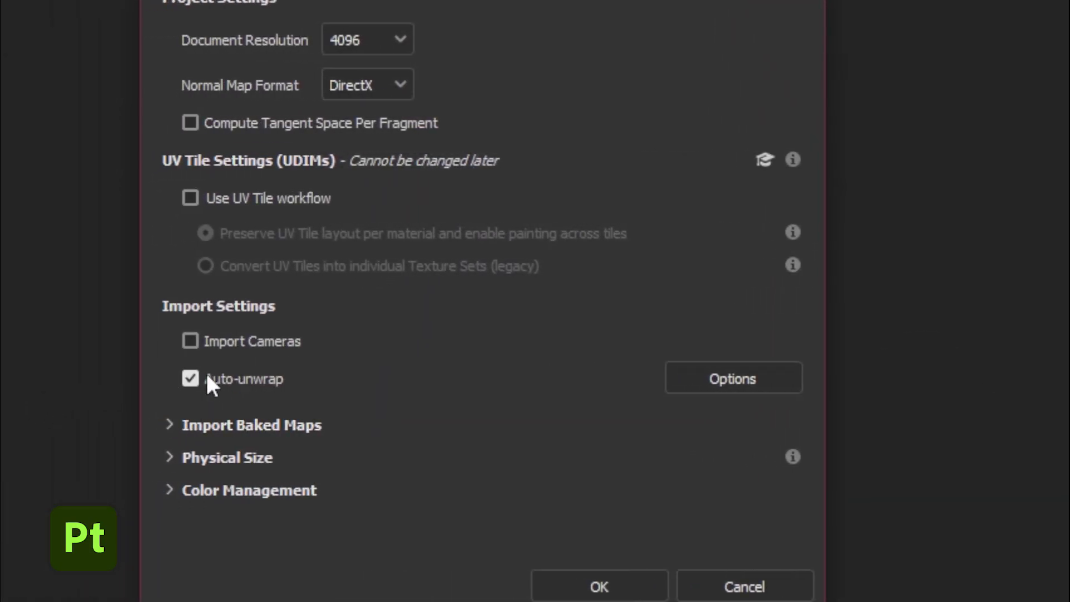
click(716, 386)
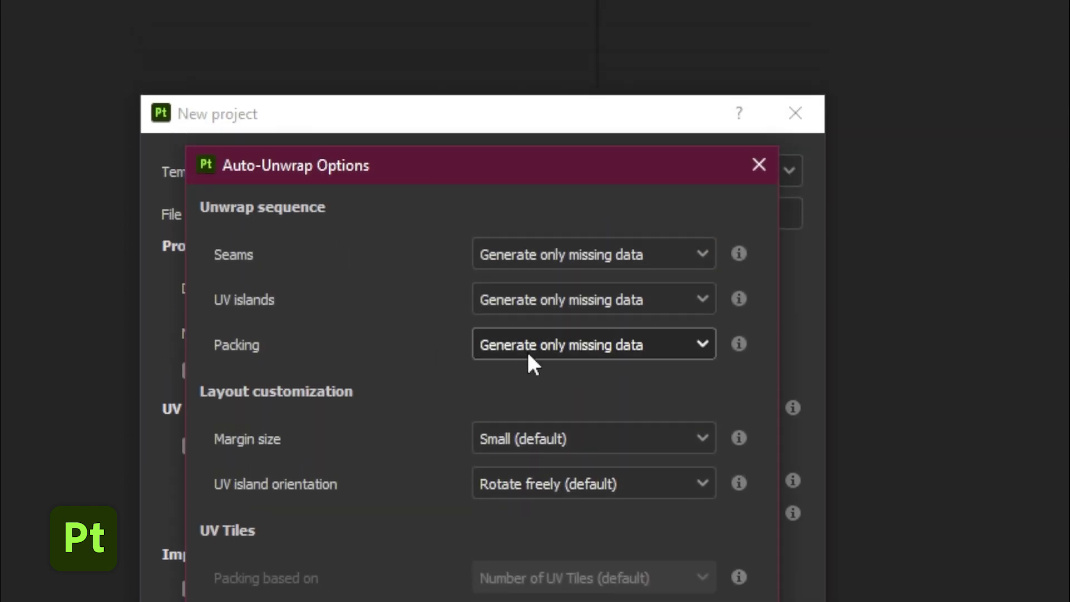
click(546, 349)
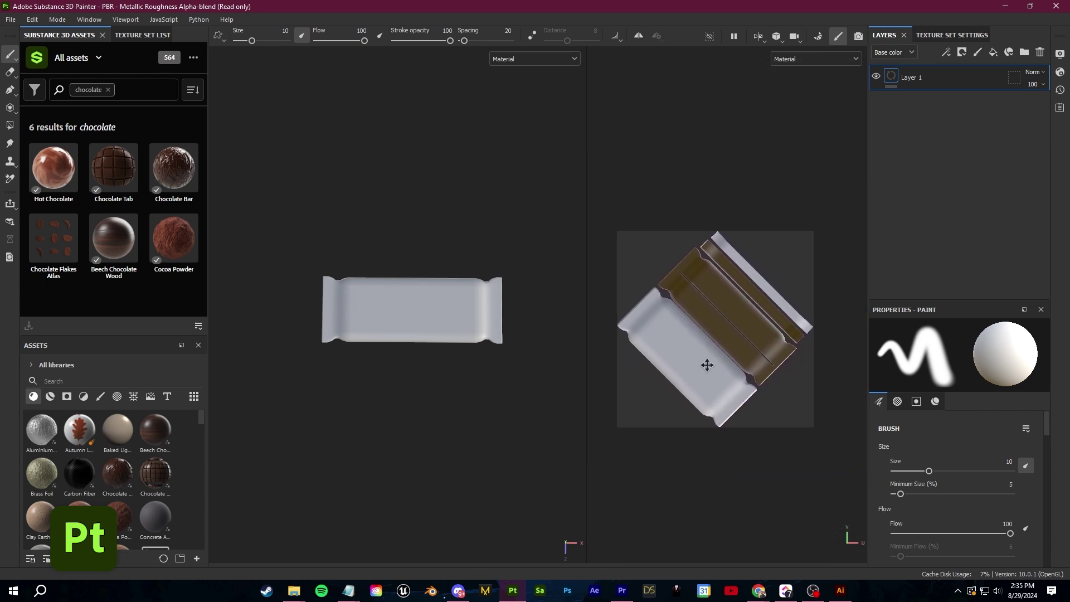
- Drop the Aluminium Foil material from the Assets shelf onto the bar mesh
drag(706, 364, 703, 331)
scroll(419, 298, up, 2)
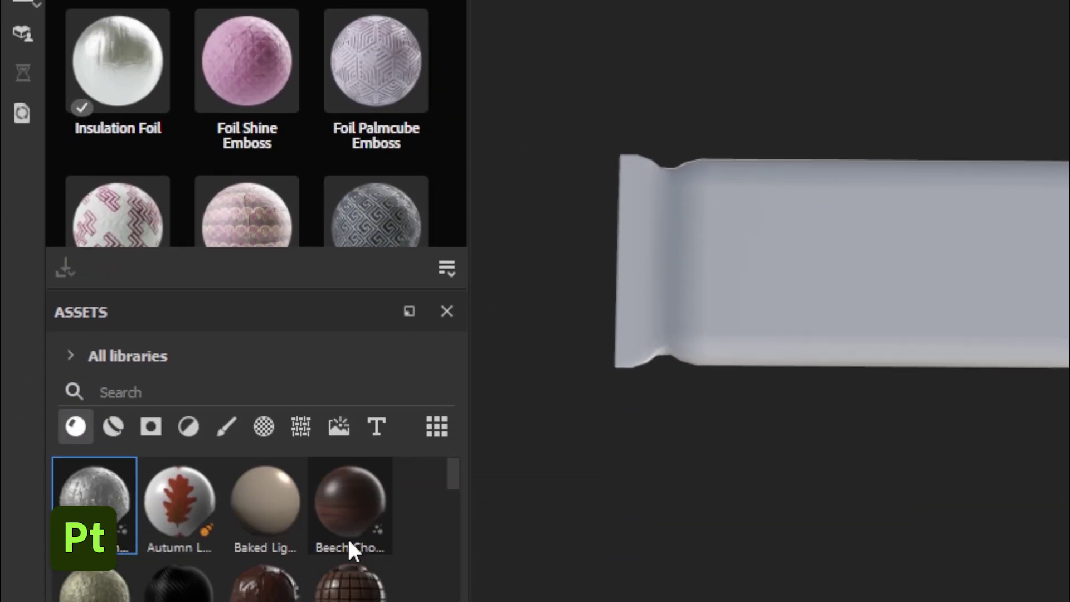
drag(872, 259, 877, 254)
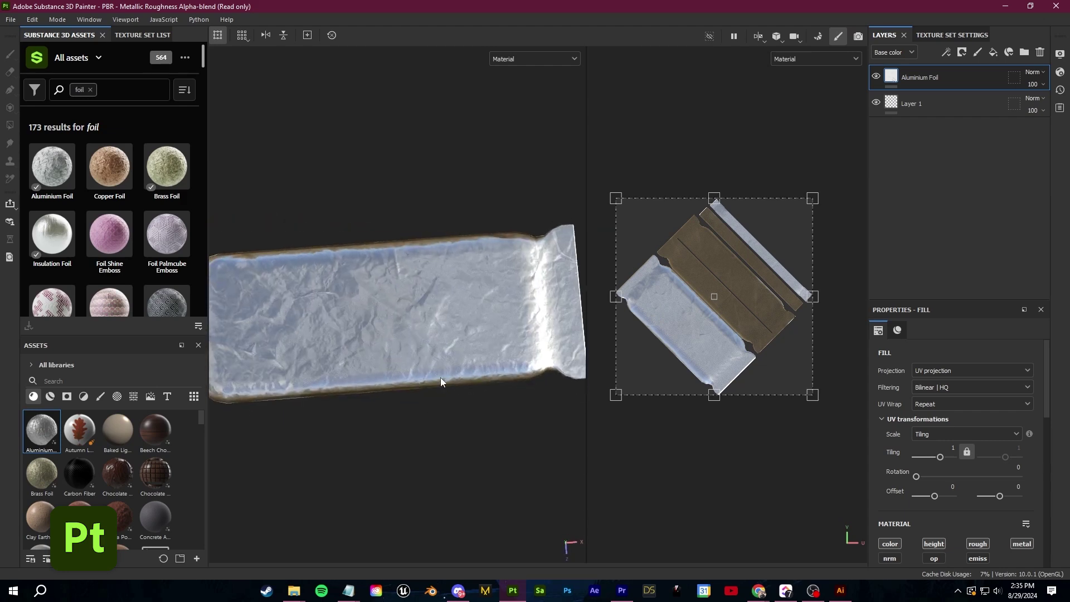
- Drag the TUTORIAL .ai label file from File Explorer onto the layer stack
key(alt+Tab)
drag(399, 178, 313, 161)
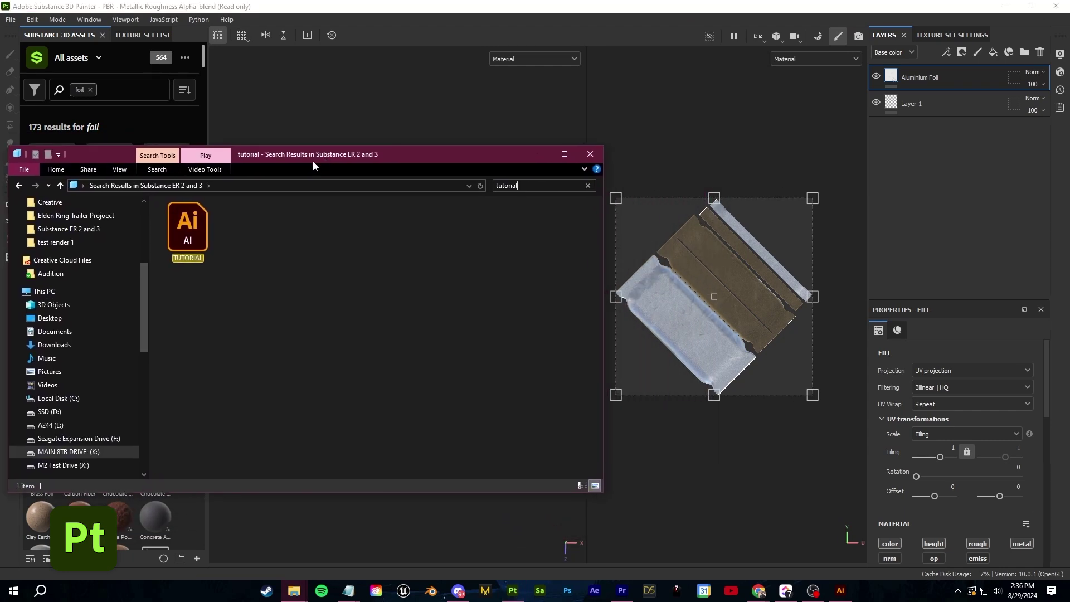
drag(344, 255, 455, 258)
drag(918, 182, 918, 182)
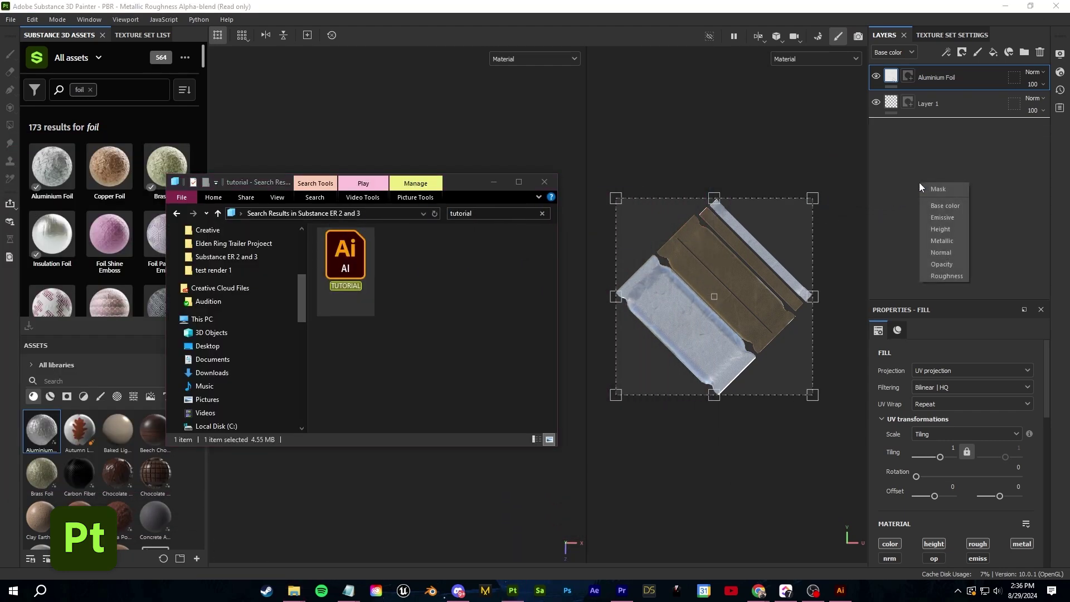
click(936, 201)
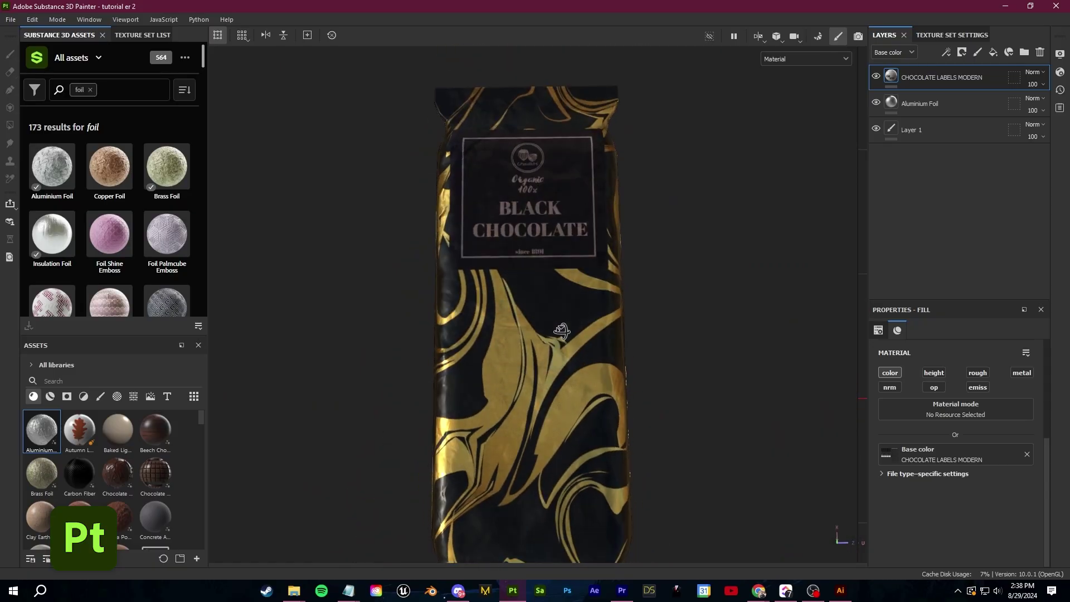
- Replace Layer 1 with a black-masked Paper fill layer painted on the label square, under the labels layer
click(911, 130)
click(1039, 53)
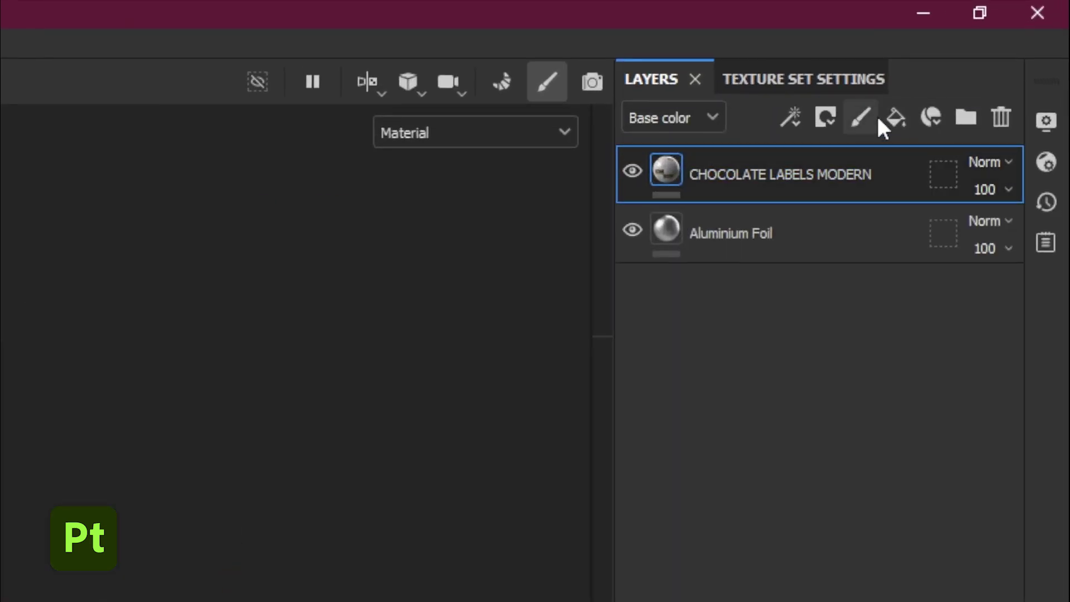
click(887, 117)
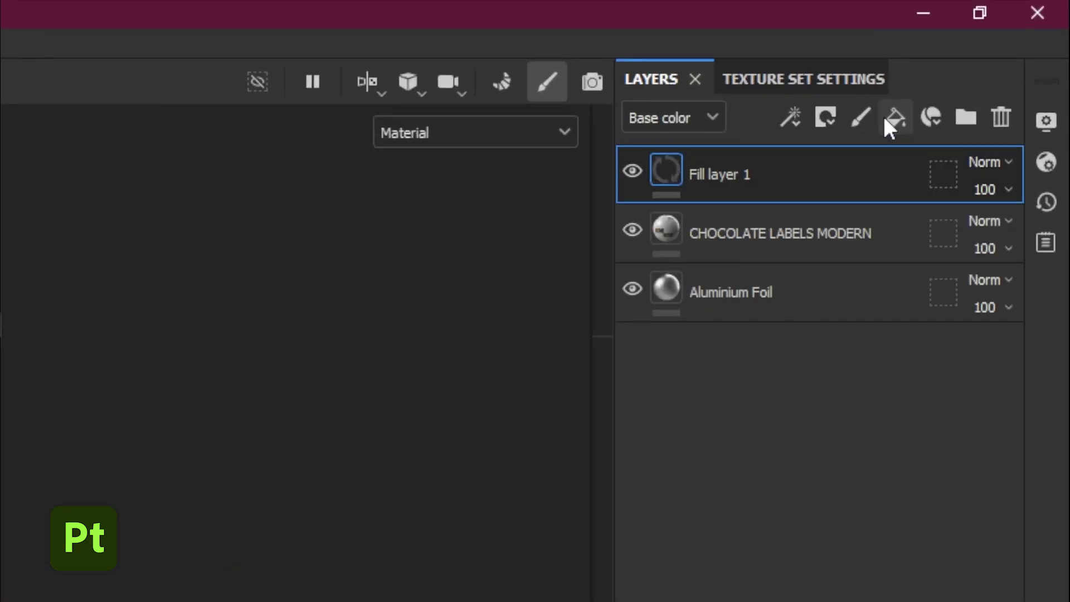
click(823, 116)
click(839, 182)
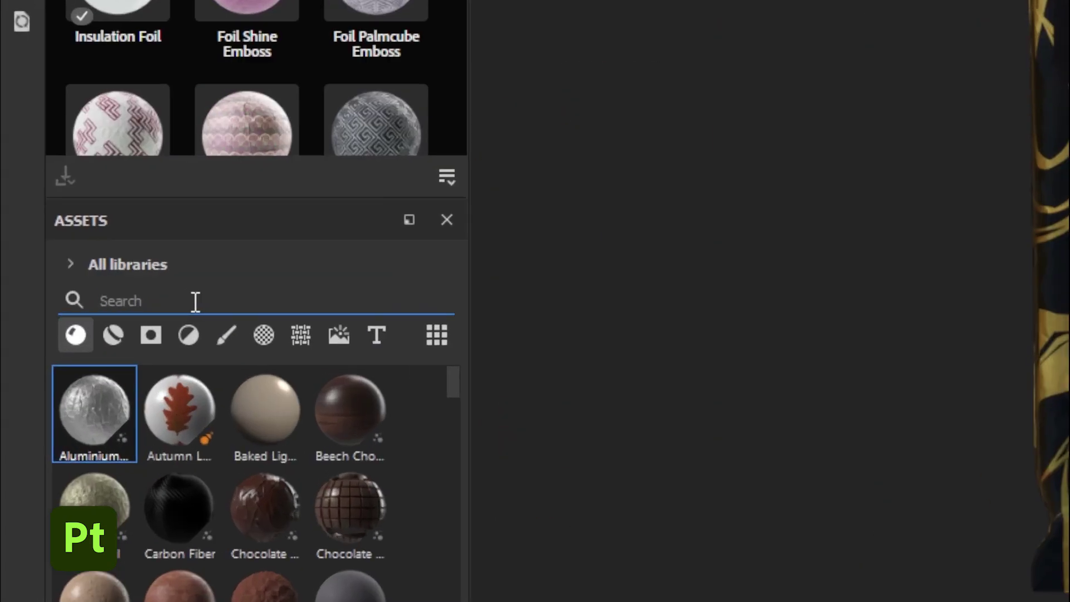
text(paper)
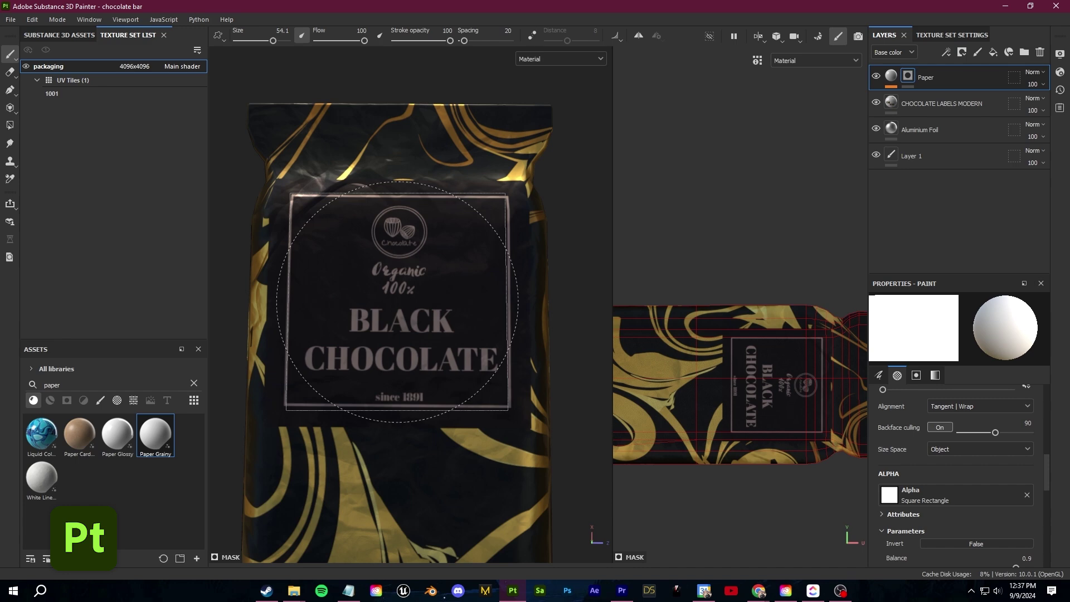
click(399, 303)
drag(929, 104, 958, 66)
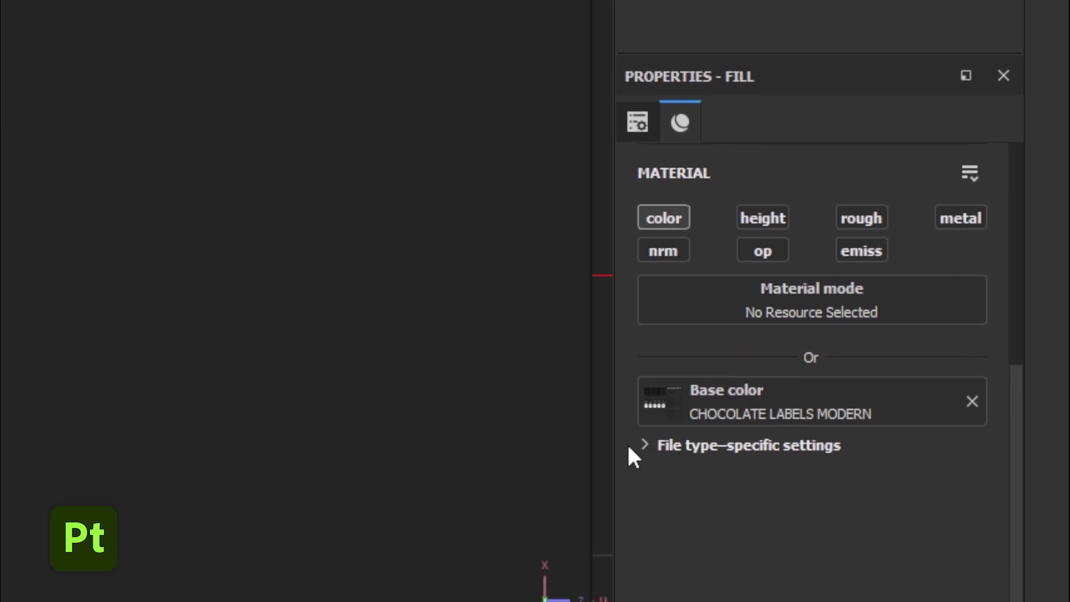
- Compare the Black Choc and Caramel Choc artboards in the label's artboard setting
click(646, 445)
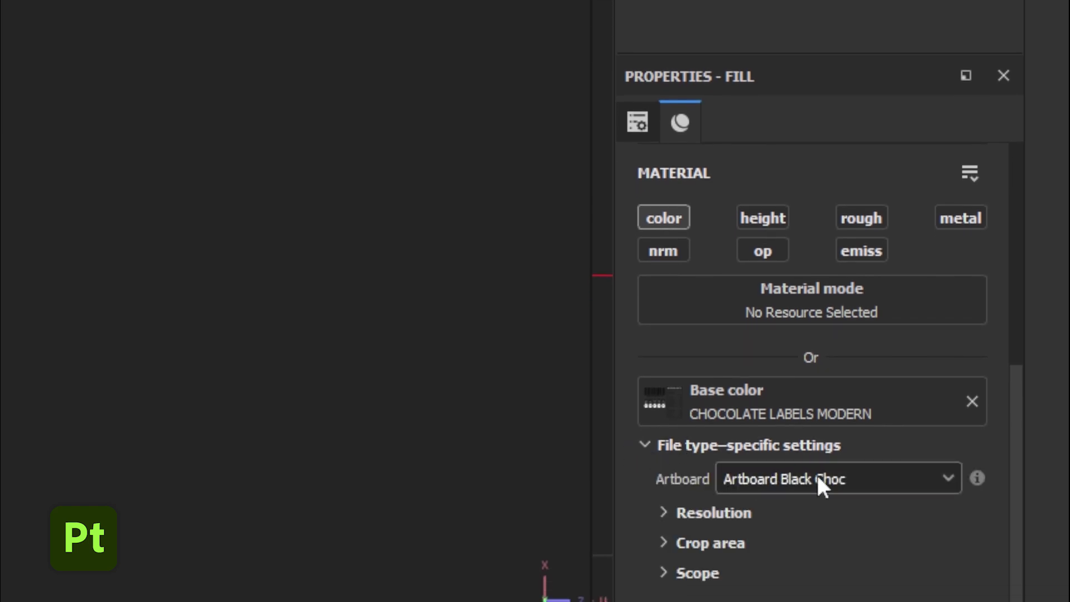
click(867, 483)
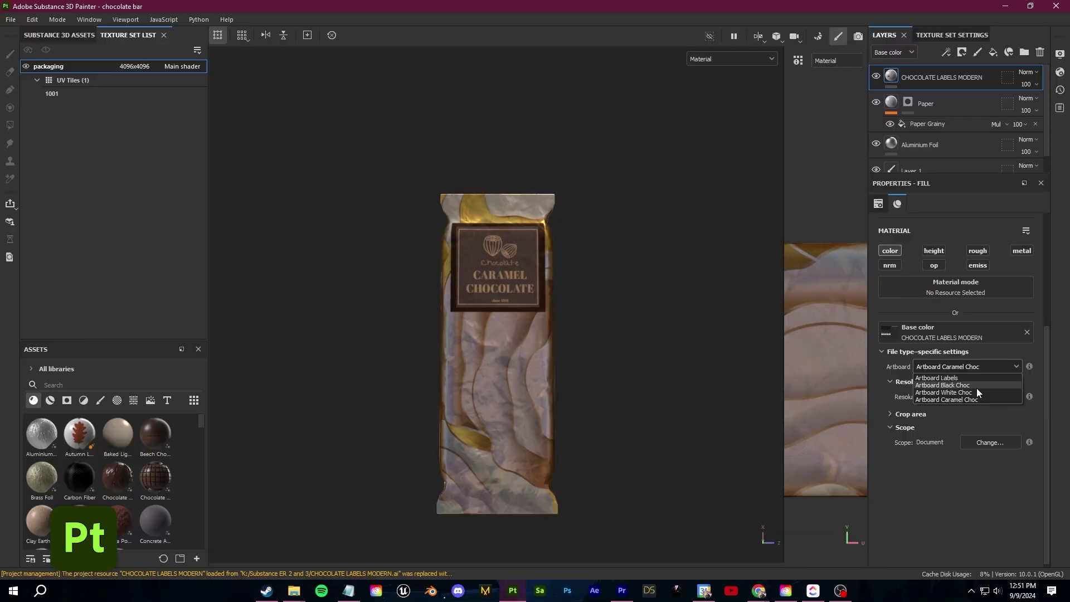
click(977, 386)
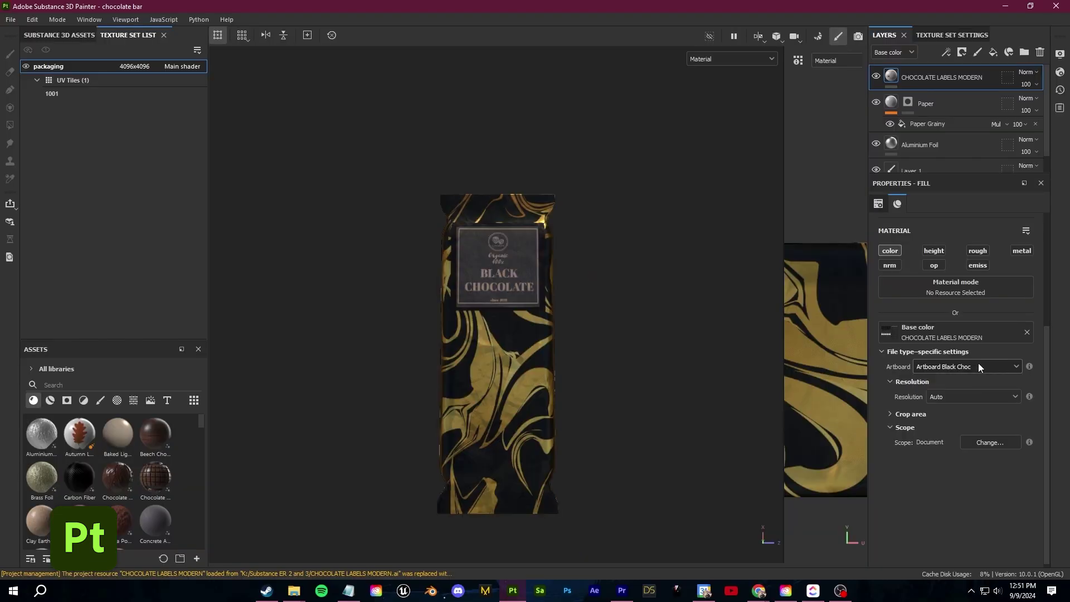
click(978, 365)
click(979, 395)
click(974, 366)
click(976, 386)
- Set the label to Artboard Caramel Choc and switch the viewport to Iray rendering
click(979, 365)
click(977, 388)
click(978, 363)
click(980, 396)
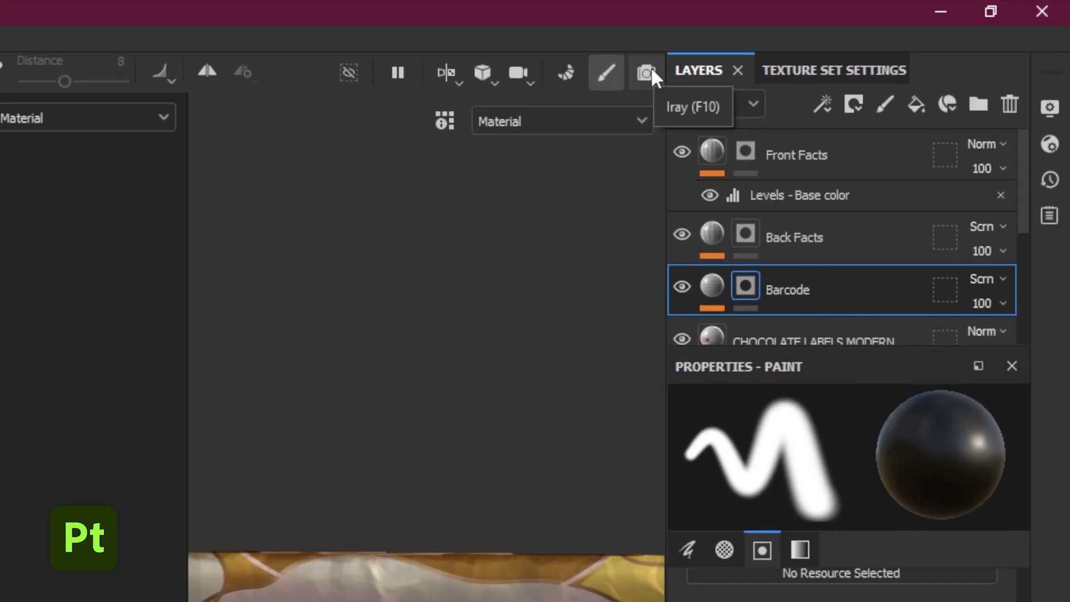
click(651, 66)
click(978, 133)
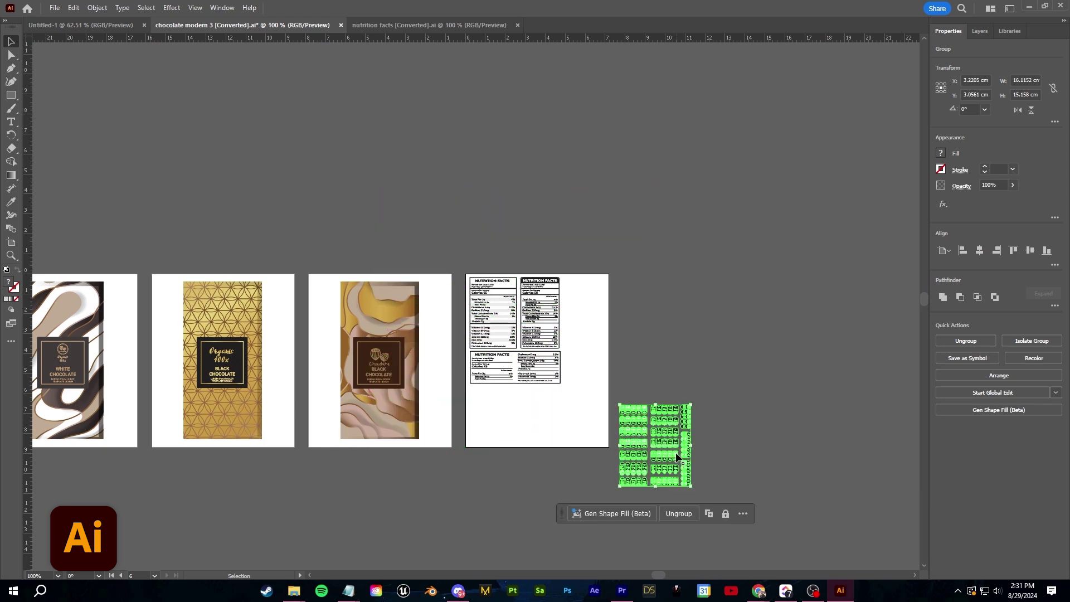
scroll(585, 422, up, 3)
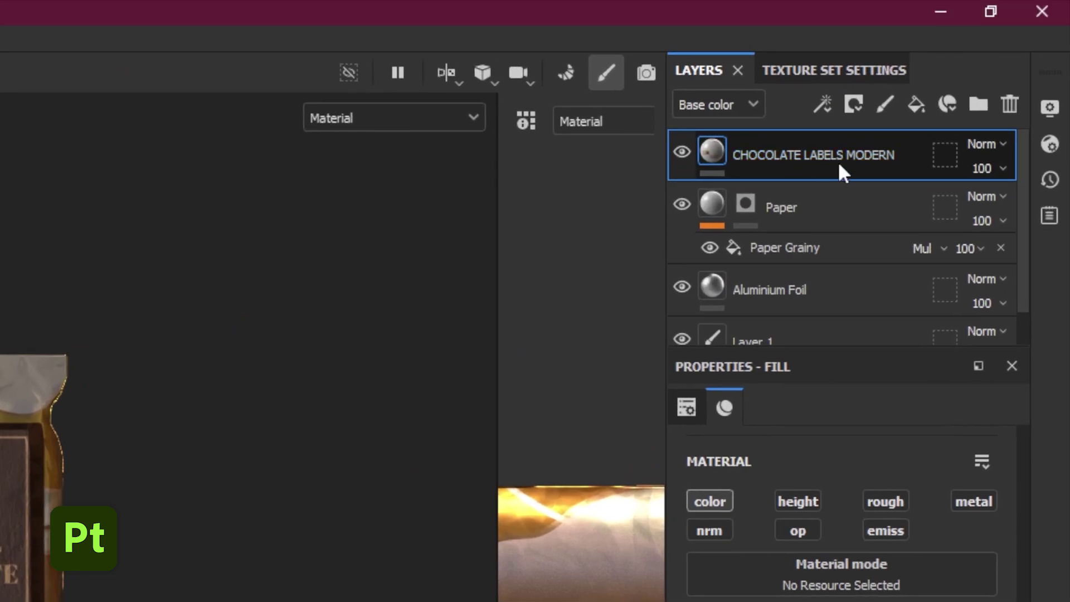
- Duplicate the label layer as Labels with the Labels artboard, black mask, and painted nutrition labels
key(ctrl+d)
double_click(837, 156)
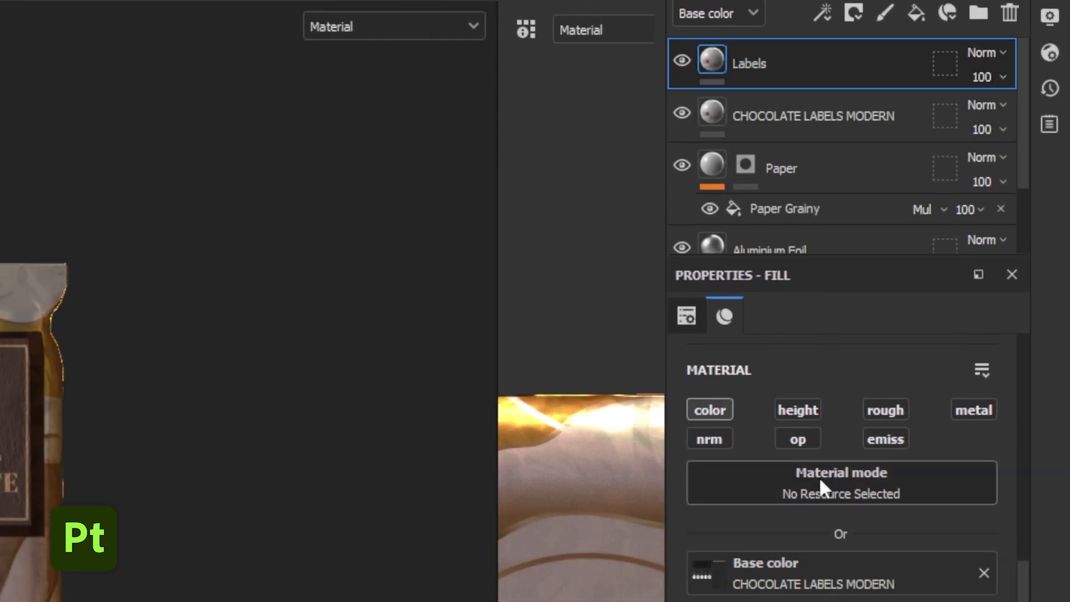
click(830, 309)
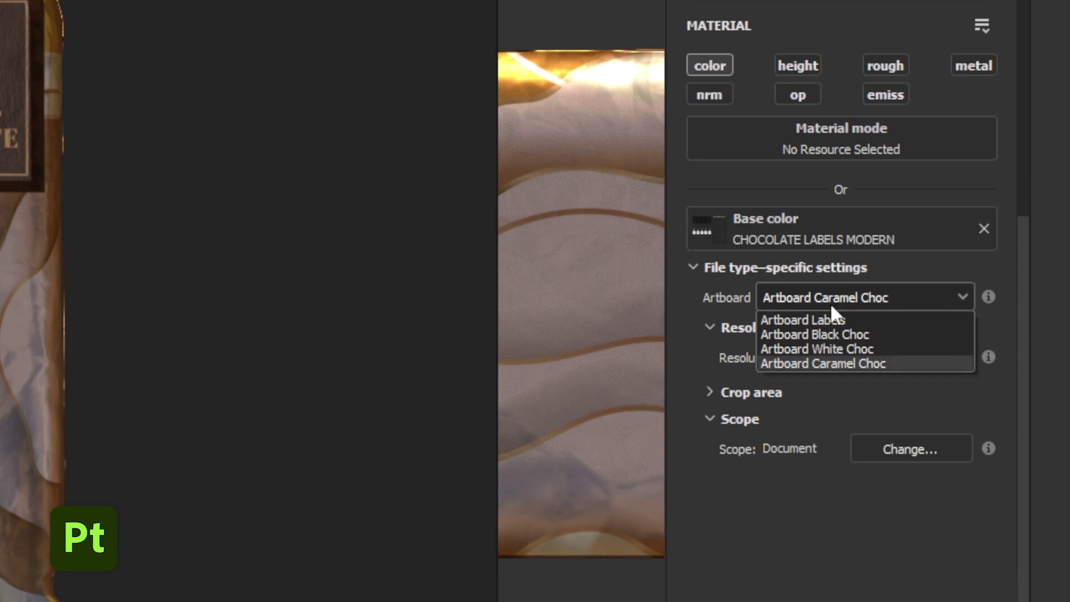
click(827, 308)
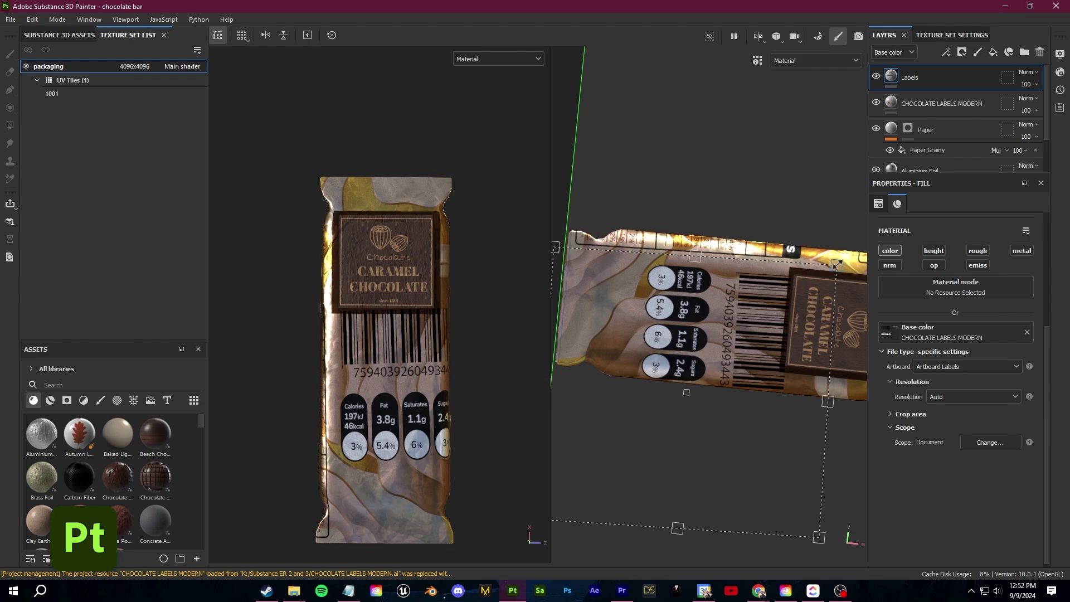
drag(837, 264, 760, 299)
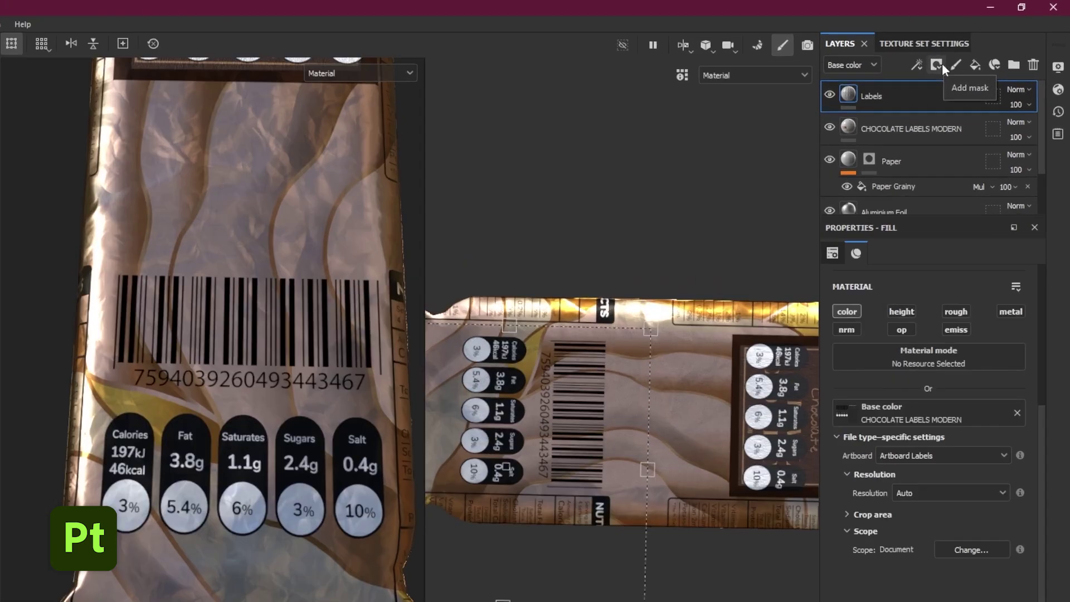
click(963, 53)
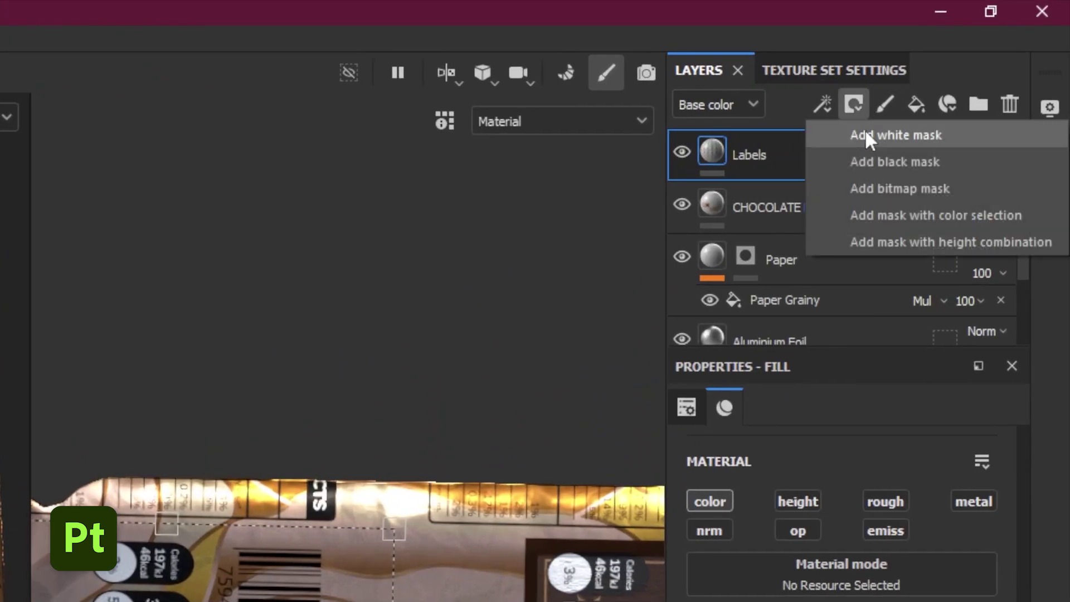
click(867, 159)
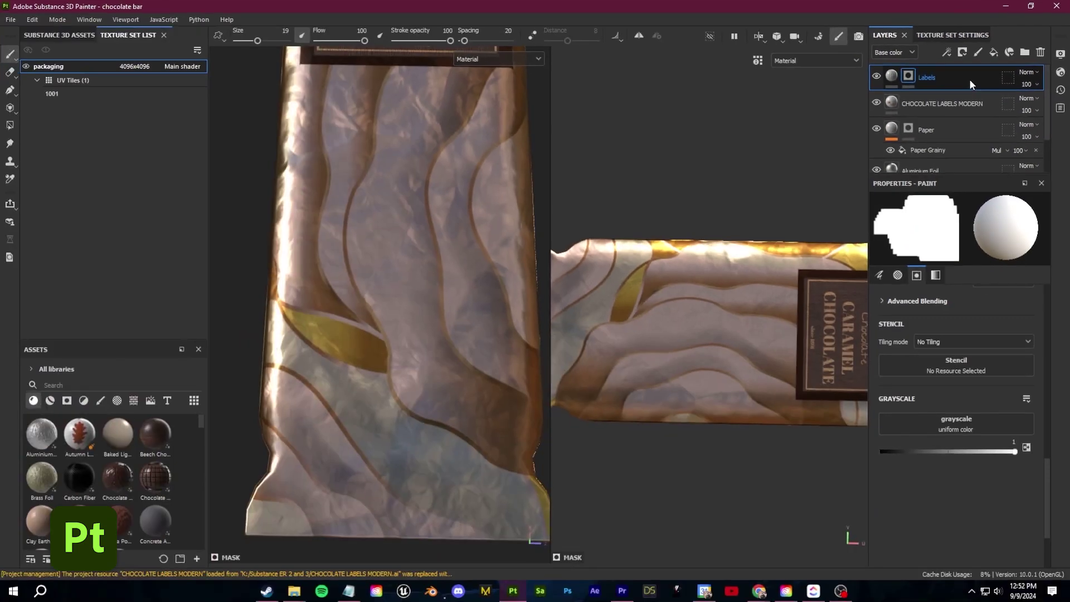
drag(327, 383, 372, 400)
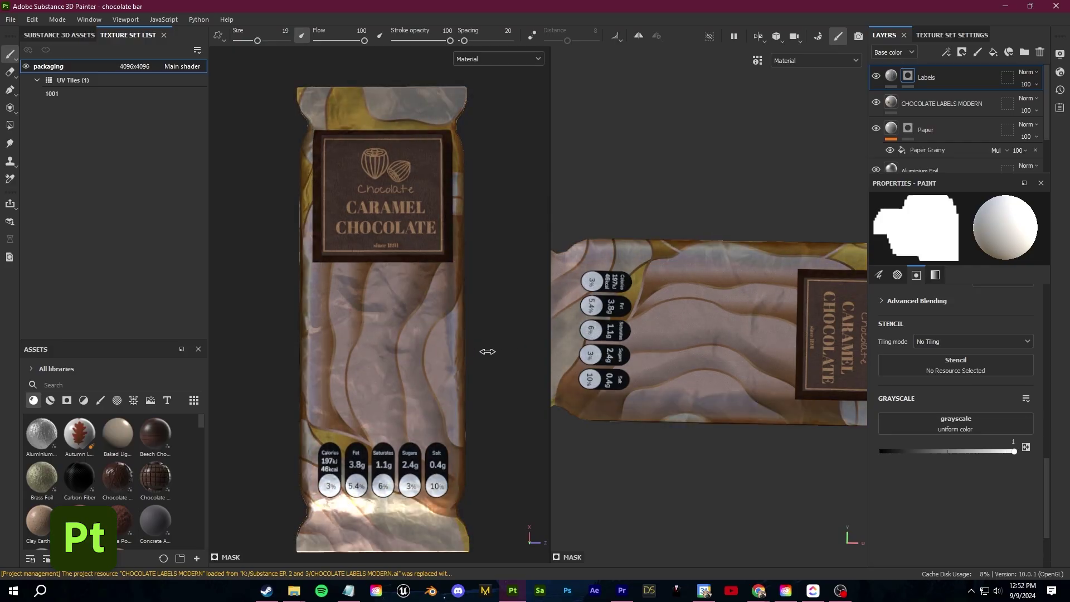
- Switch the original CHOCOLATE LABELS MODERN layer's artboard to Black Choc
click(941, 103)
click(966, 366)
click(971, 386)
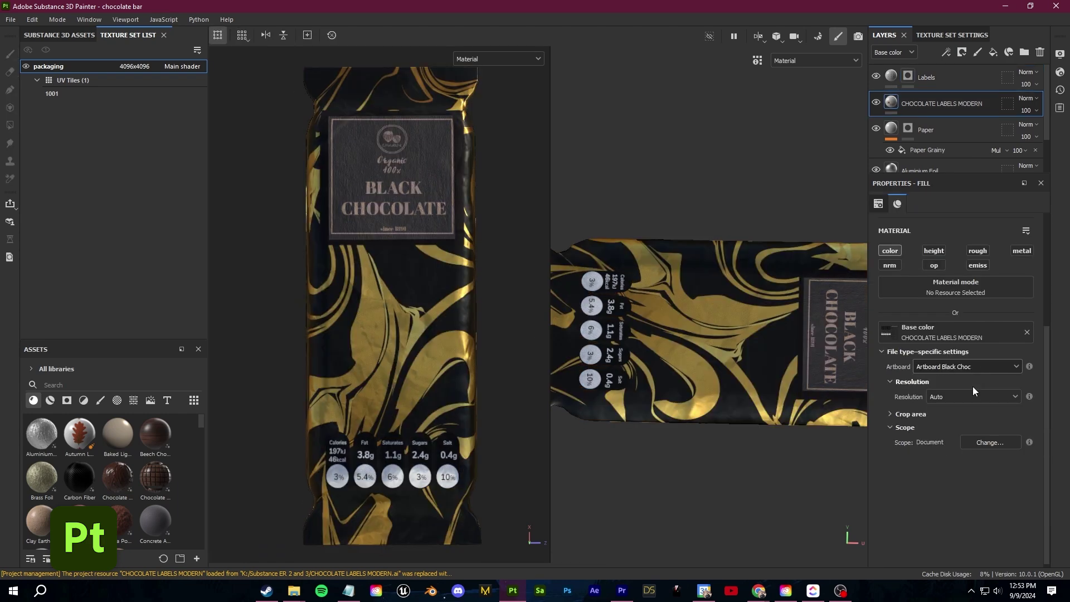
drag(504, 331, 501, 323)
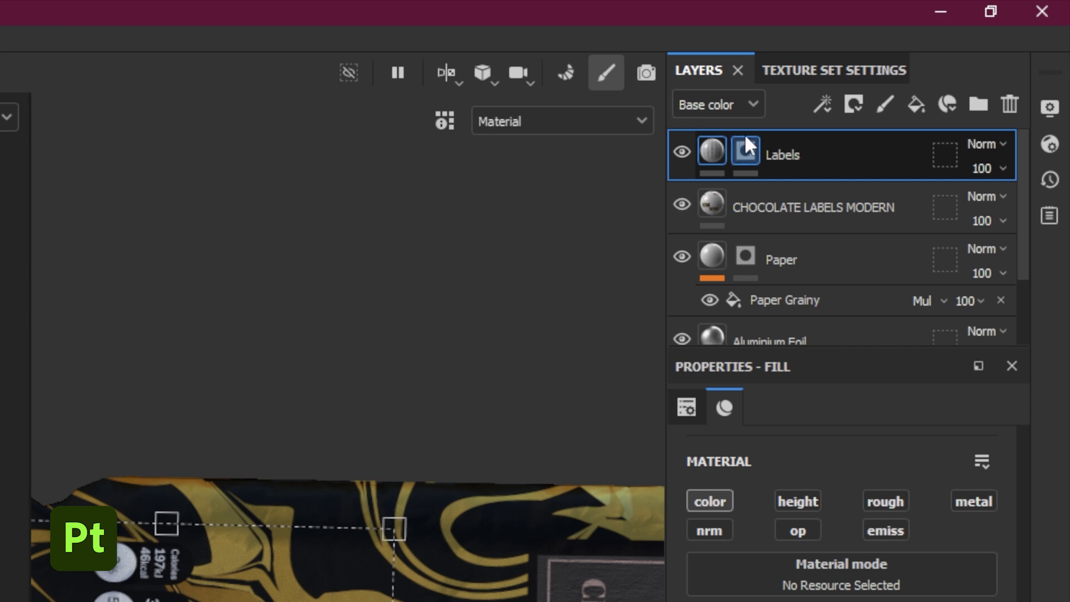
- Add a Levels adjustment to the Labels layer and invert the label colours
click(946, 52)
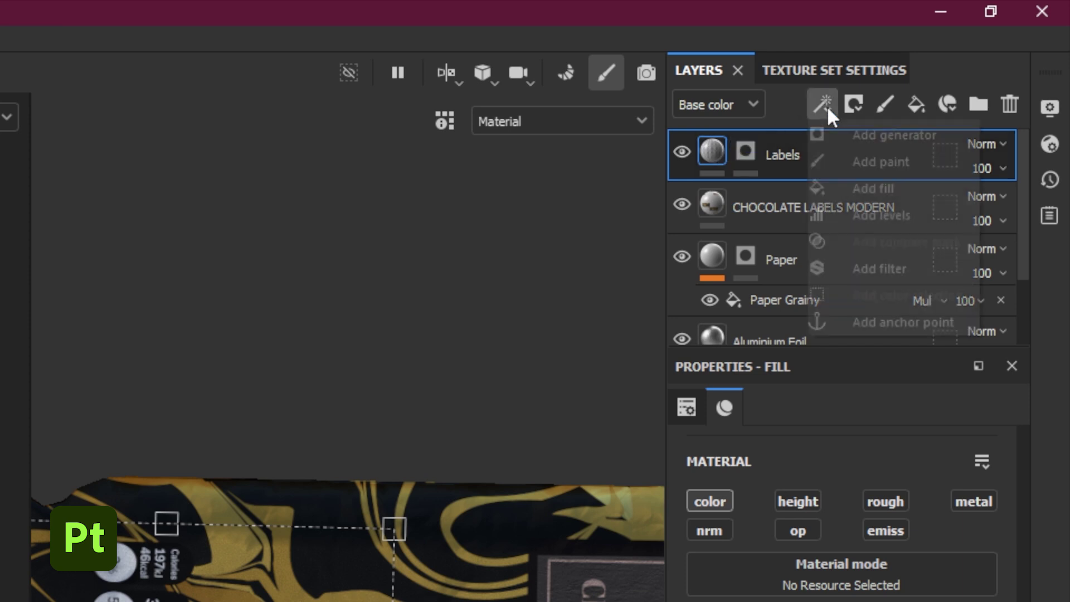
click(841, 205)
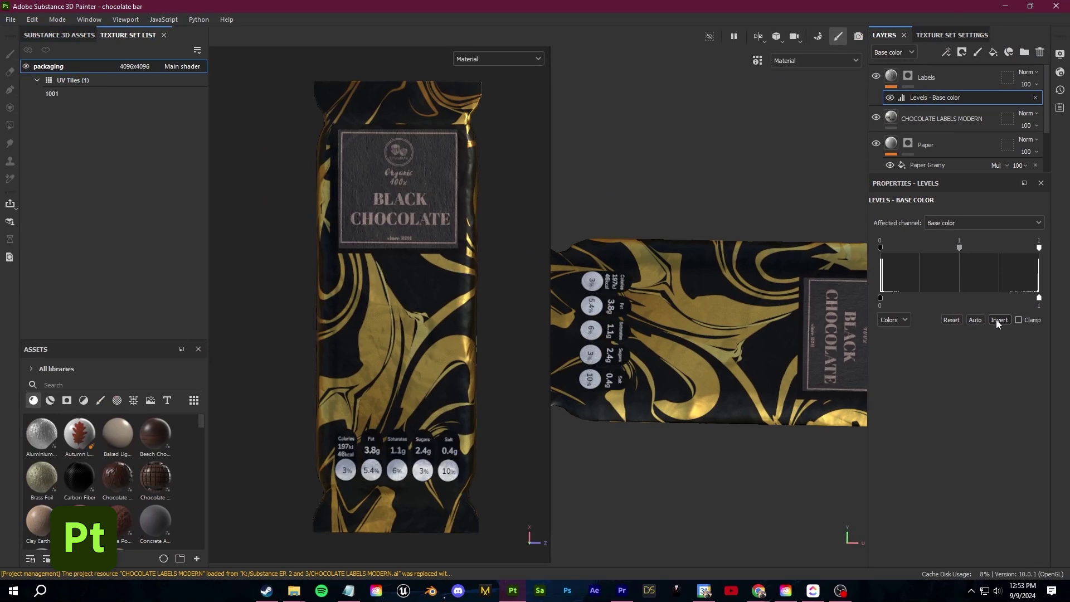
click(997, 319)
click(997, 319)
click(995, 320)
click(995, 319)
click(995, 319)
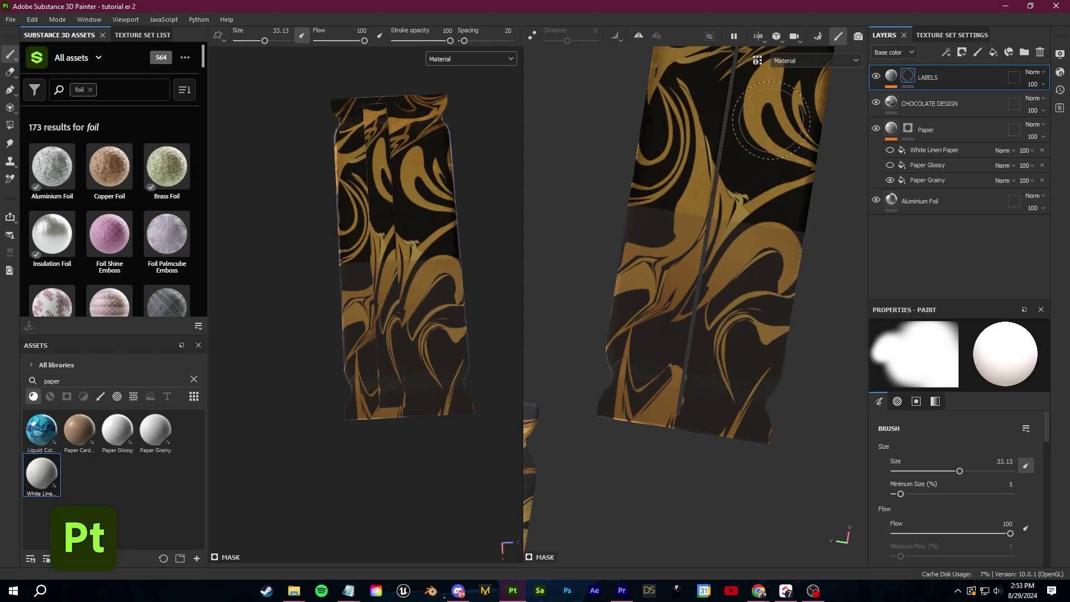
scroll(751, 269, up, 3)
scroll(740, 310, up, 2)
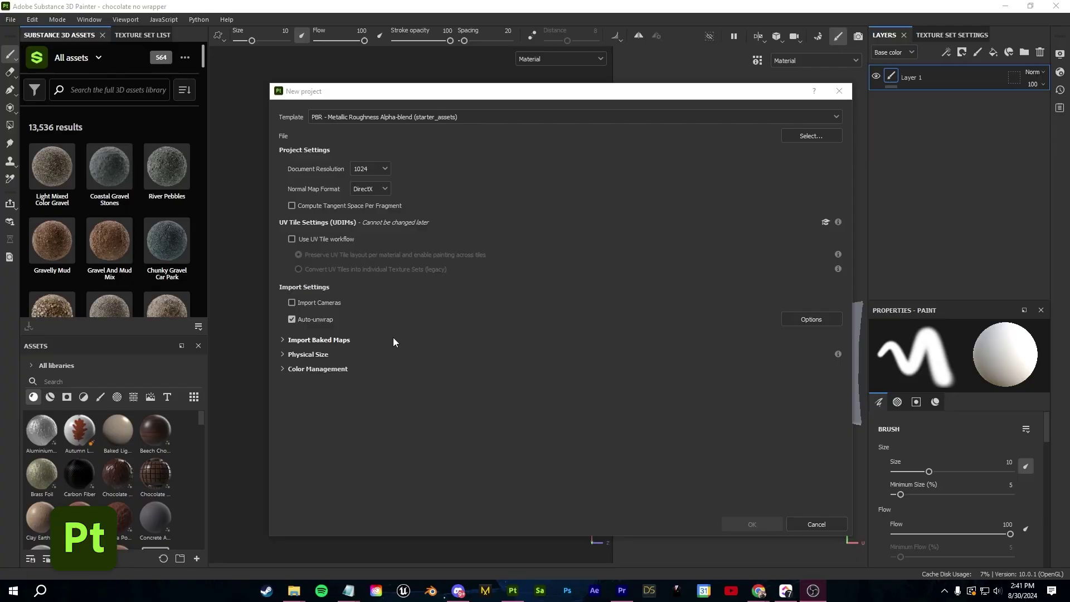
- Set the new project's document resolution to 4096
click(374, 239)
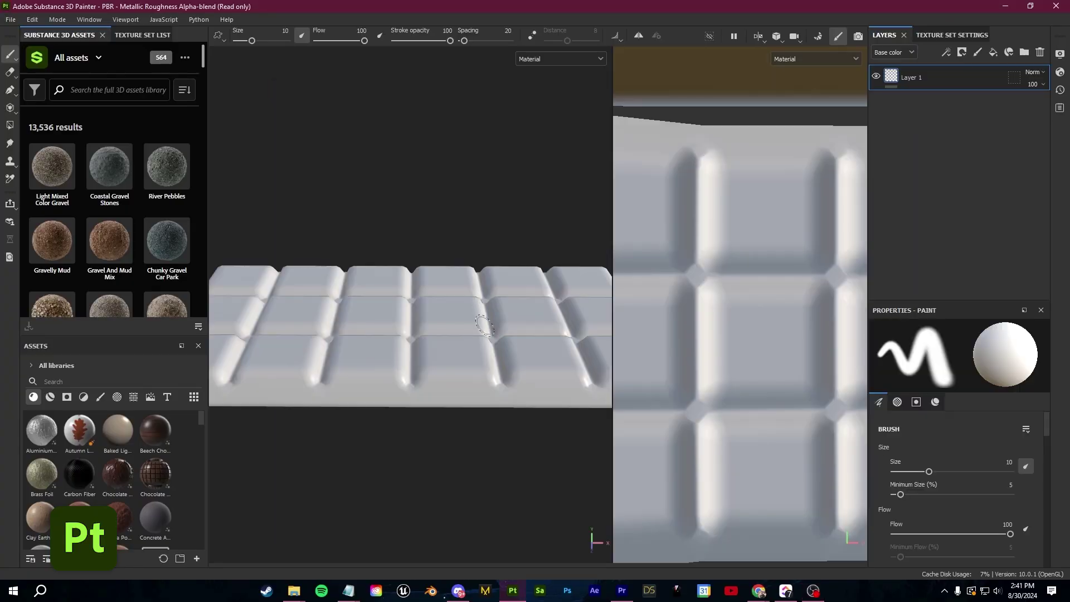
- Frame the tablet, orbit it upright, and apply the Chocolate Tab material to it
key(f)
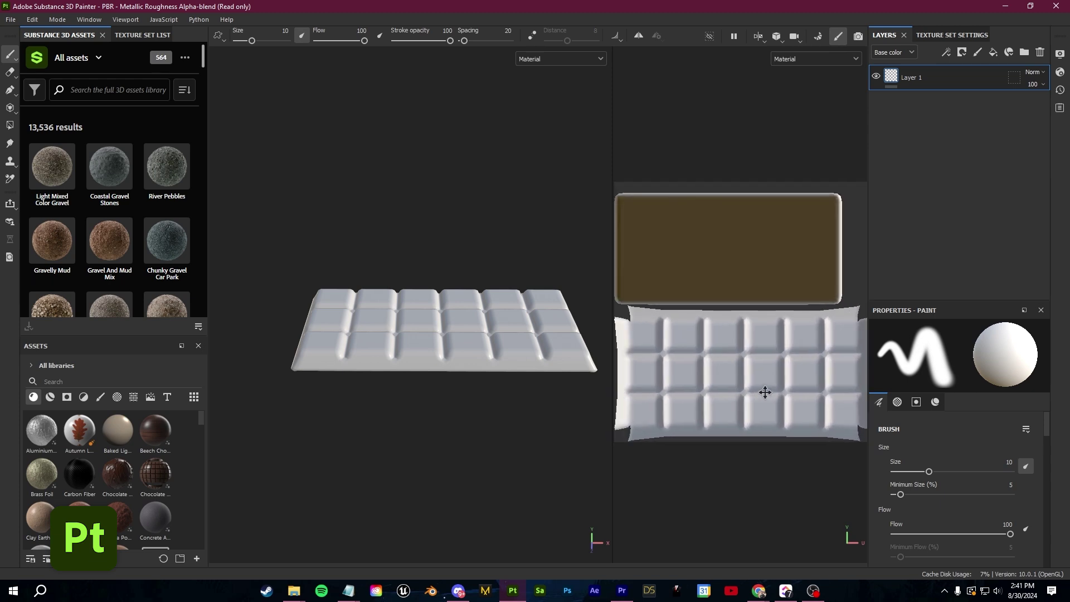
mouse_move(372, 305)
mouse_down()
mouse_move(561, 430)
mouse_move(521, 435)
mouse_up()
scroll(490, 342, up, 2)
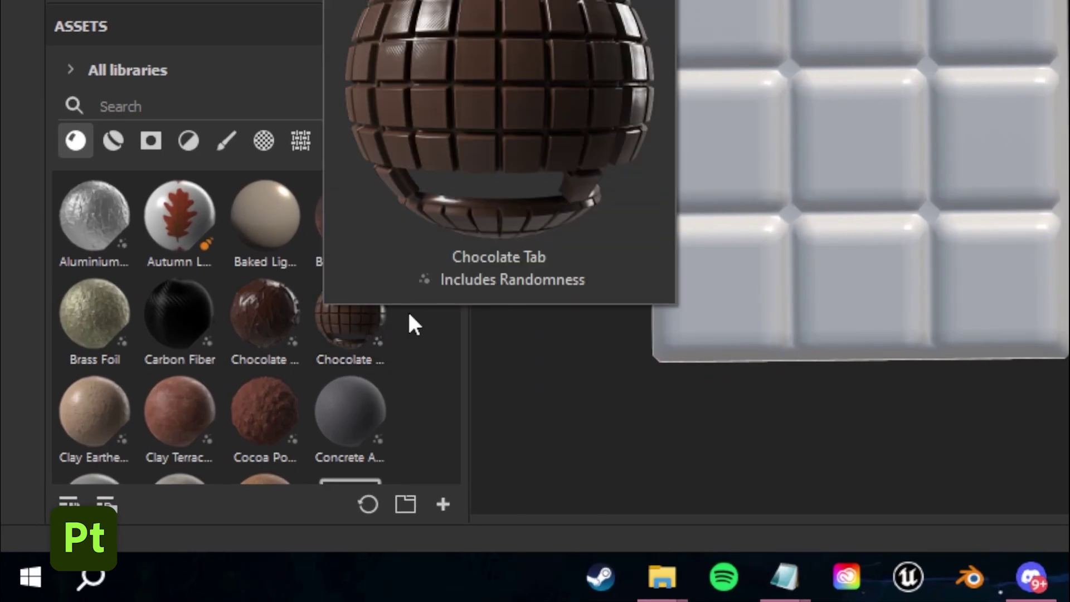
drag(319, 312, 544, 362)
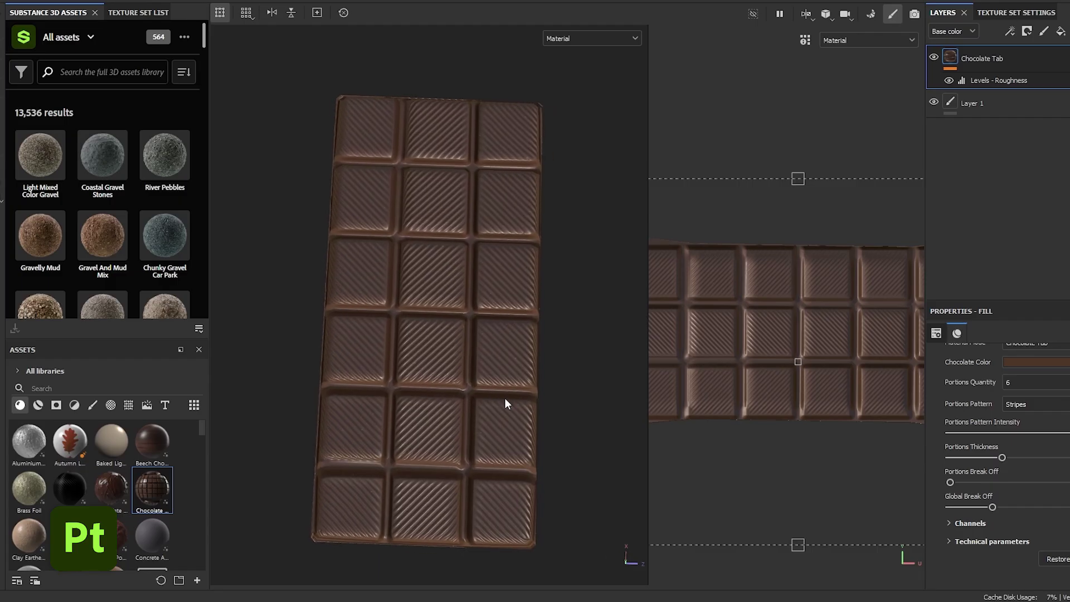
drag(504, 401, 503, 405)
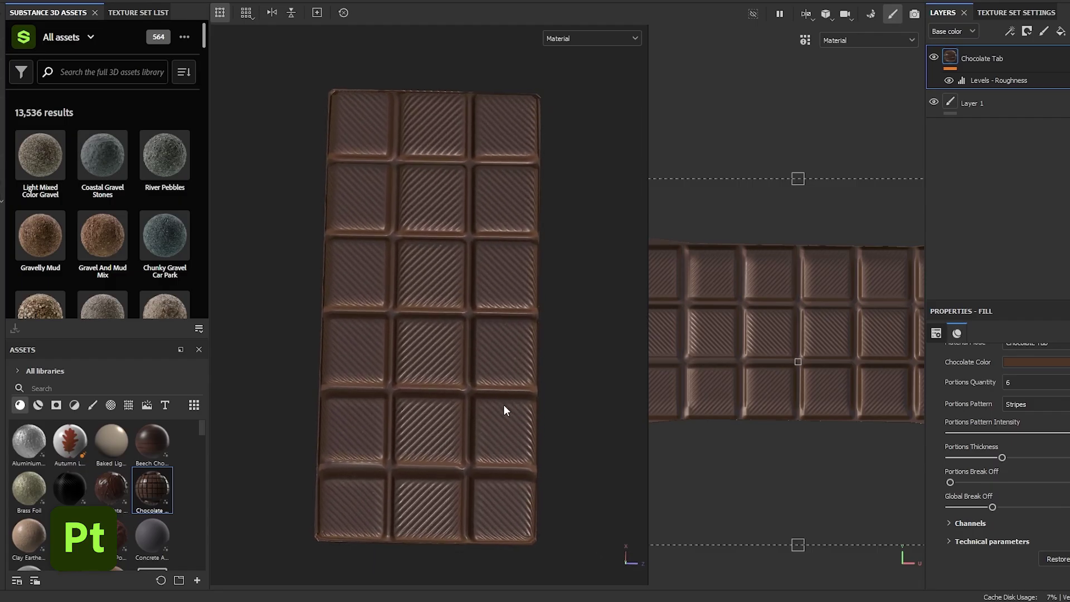
mouse_move(848, 387)
mouse_down()
mouse_move(822, 449)
mouse_move(794, 449)
mouse_move(792, 431)
mouse_up()
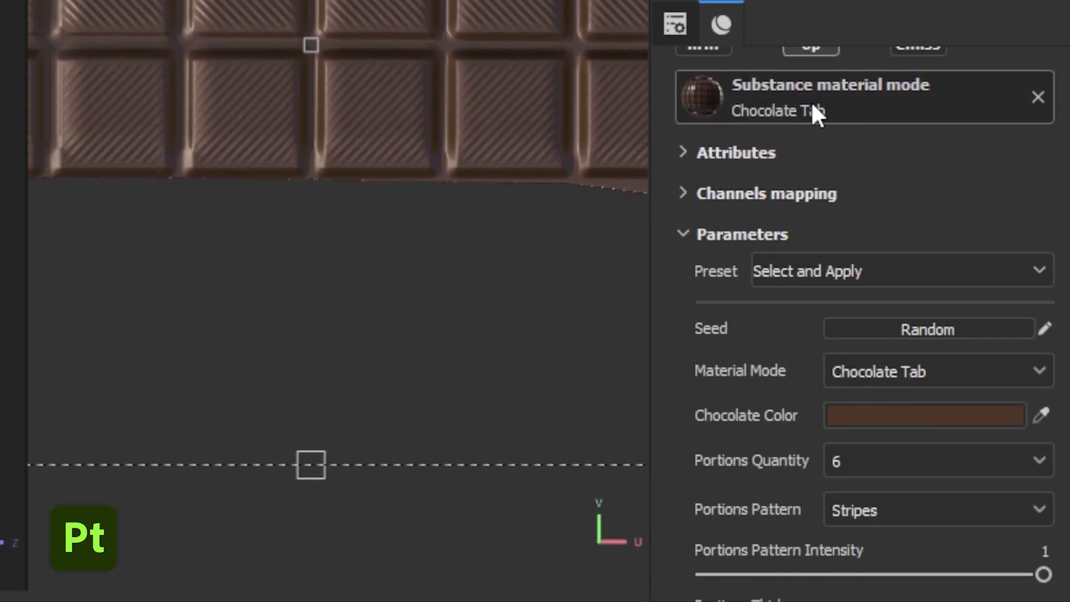
scroll(734, 354, down, 2)
scroll(732, 357, down, 1)
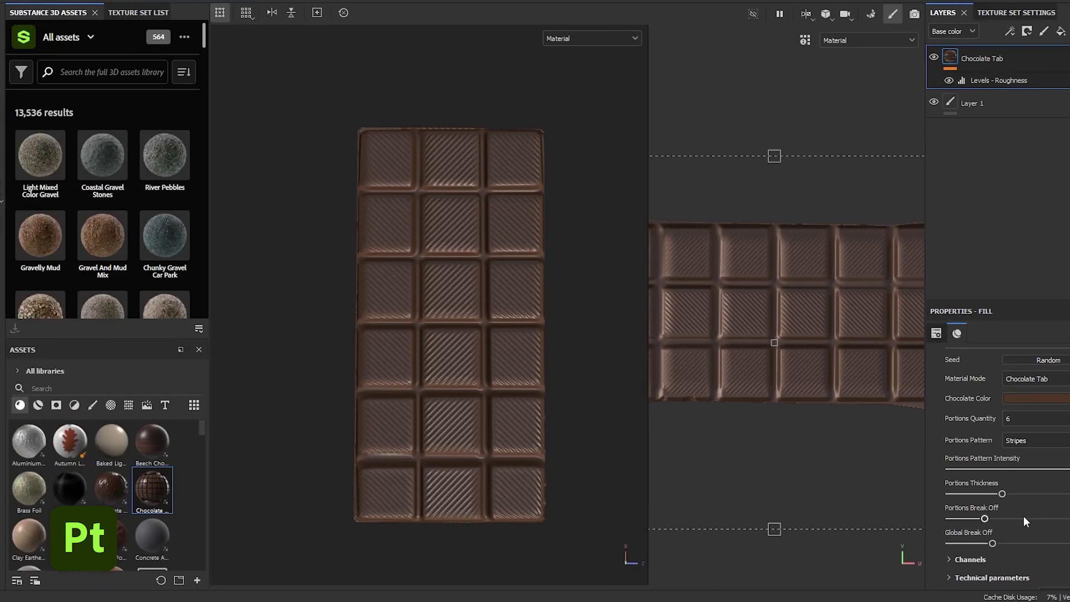
- Raise the Chocolate Tab Portions Break Off value so a corner piece breaks off
click(1023, 518)
mouse_move(573, 347)
mouse_down()
mouse_move(522, 331)
mouse_move(564, 343)
mouse_up()
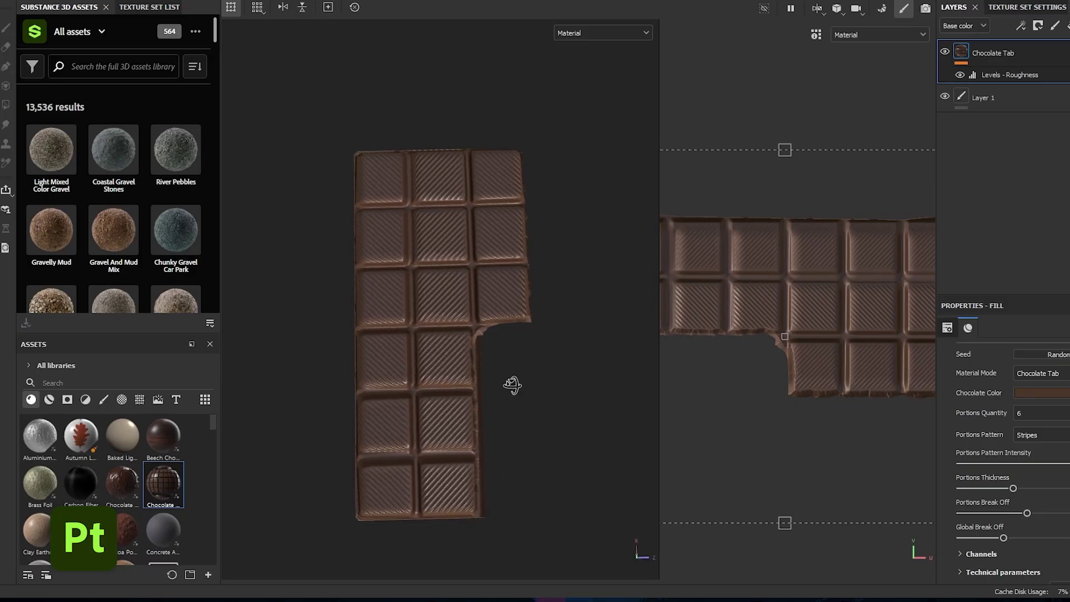
drag(512, 385, 509, 381)
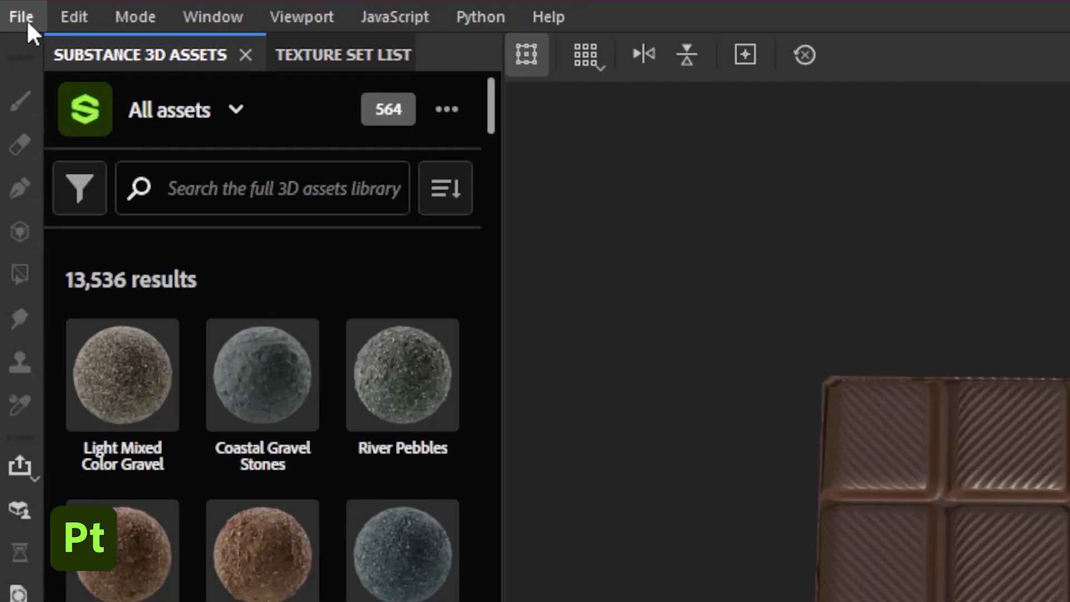
click(23, 16)
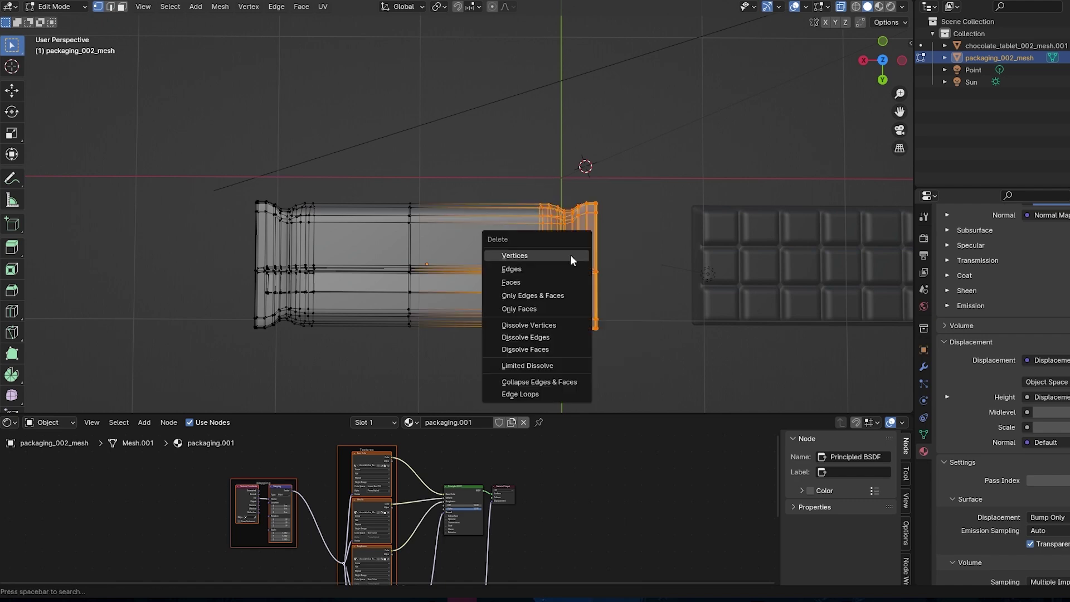
- Delete the selected packaging vertices and slide the chocolate tablet along the X axis
click(515, 255)
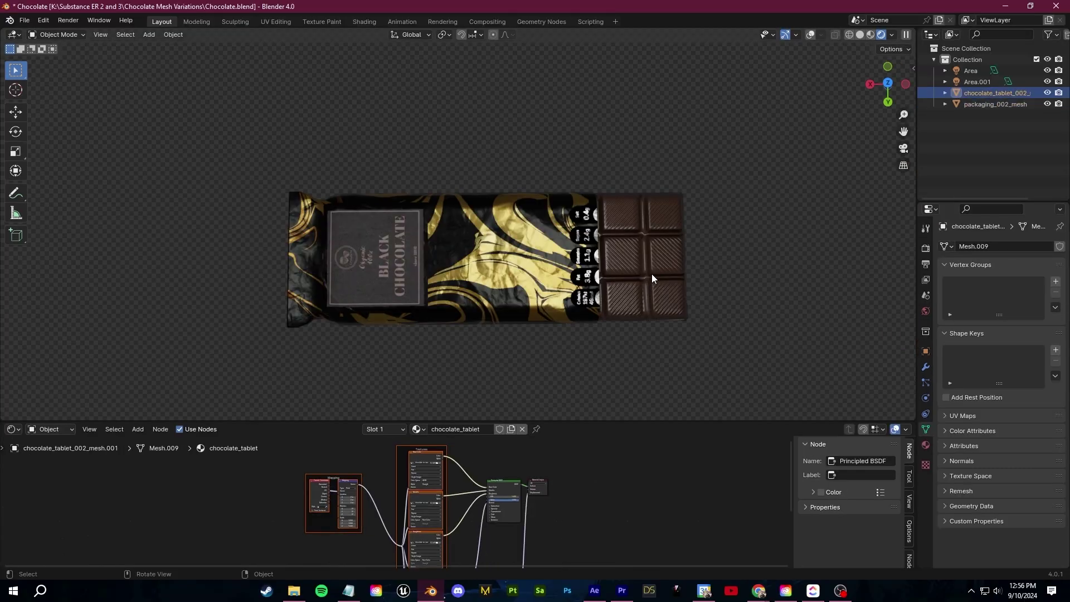
key(g)
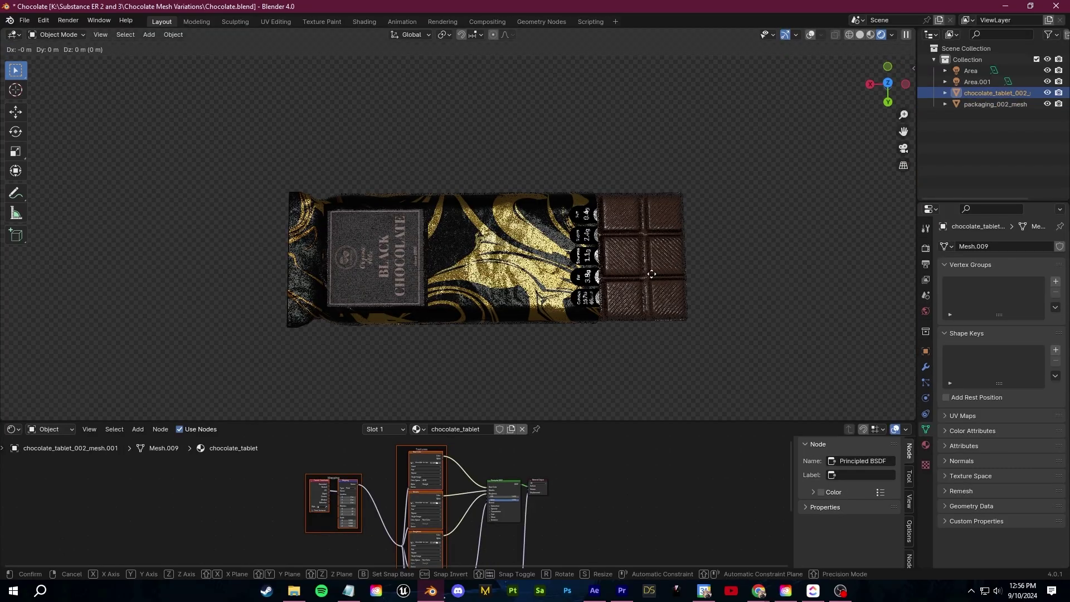
key(x)
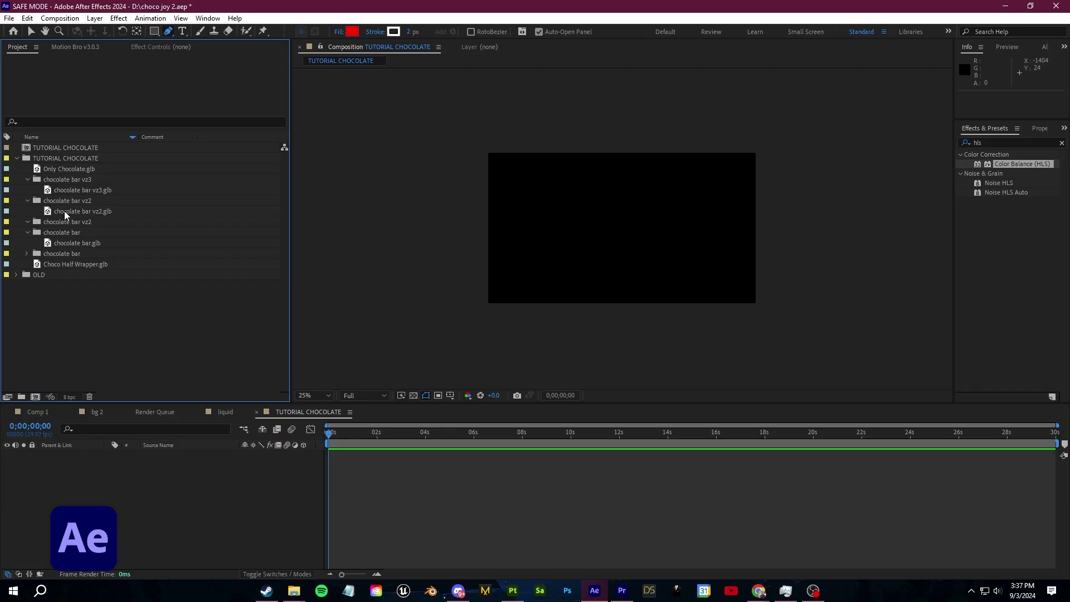
- Select Only Chocolate.glb in the After Effects Project panel
click(158, 208)
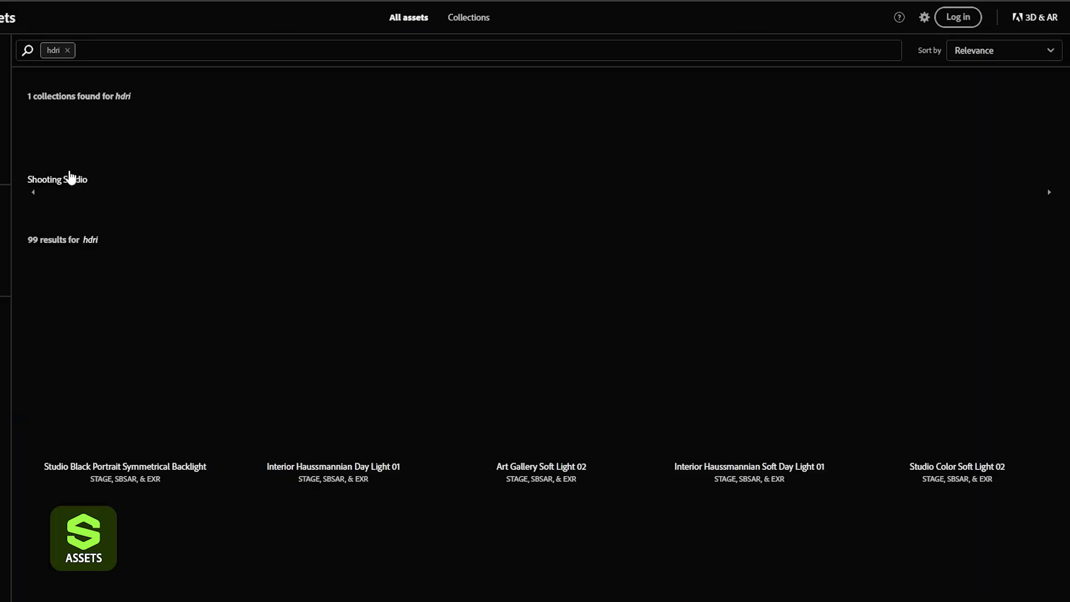
scroll(600, 398, down, 2)
scroll(410, 359, down, 2)
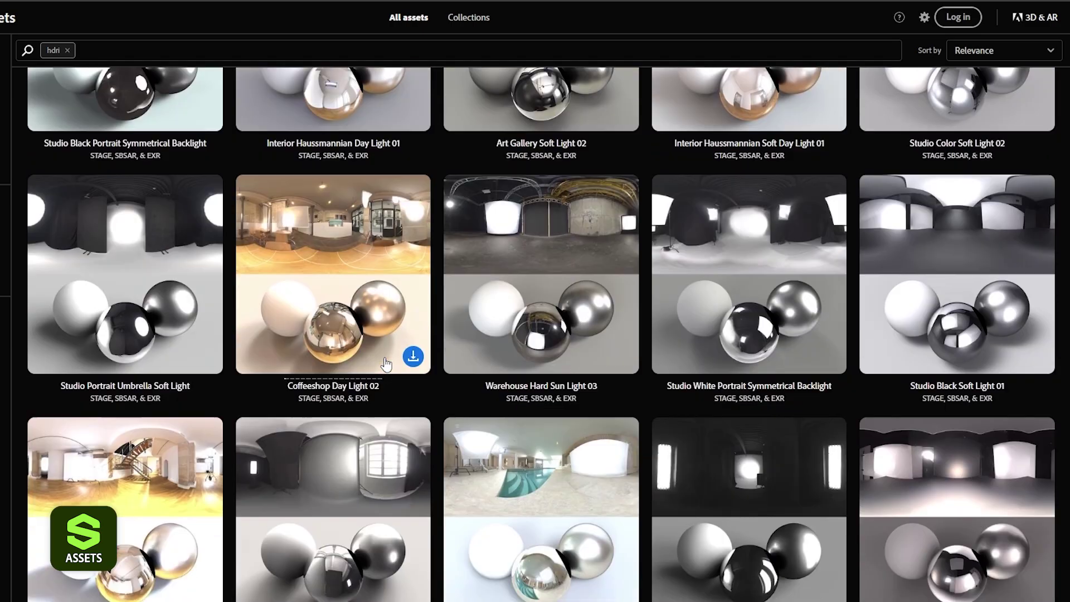
scroll(385, 363, down, 3)
scroll(386, 363, down, 2)
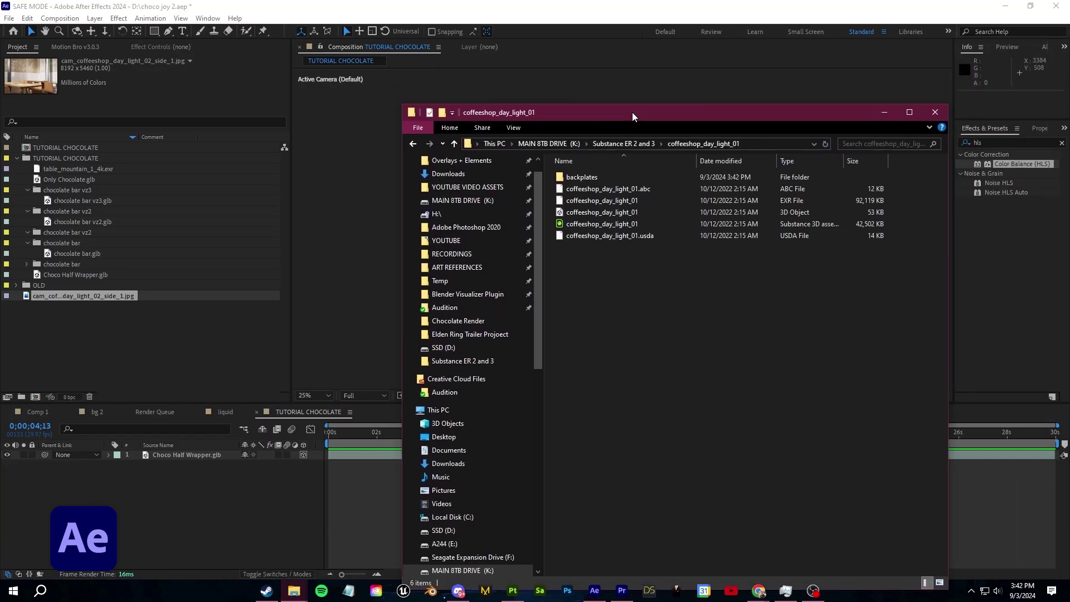
- Import the HDRI EXR file and create an Environment light
drag(771, 72, 613, 115)
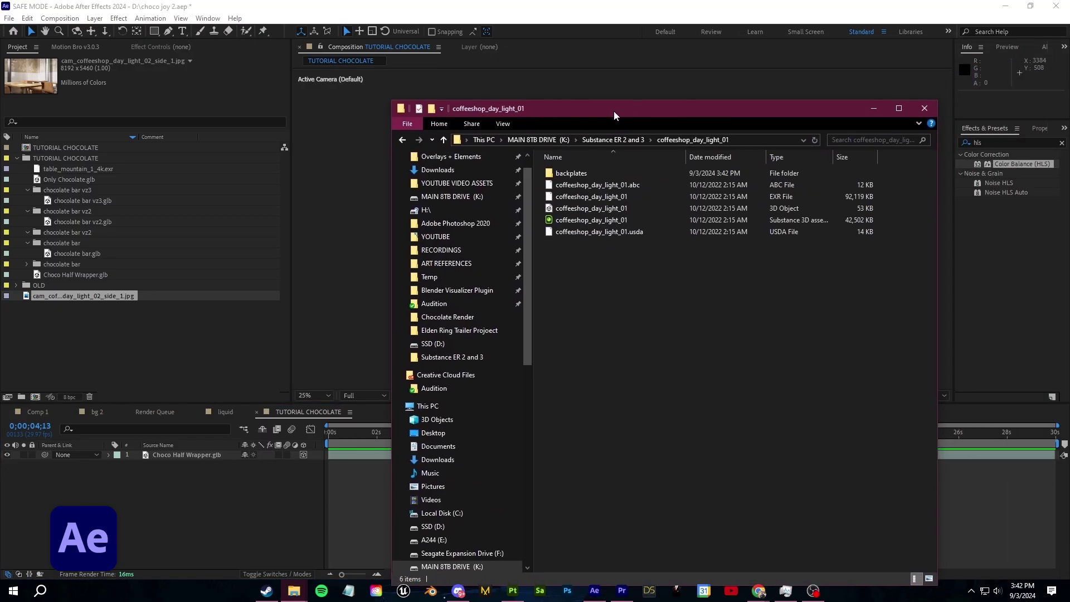
drag(295, 189, 115, 329)
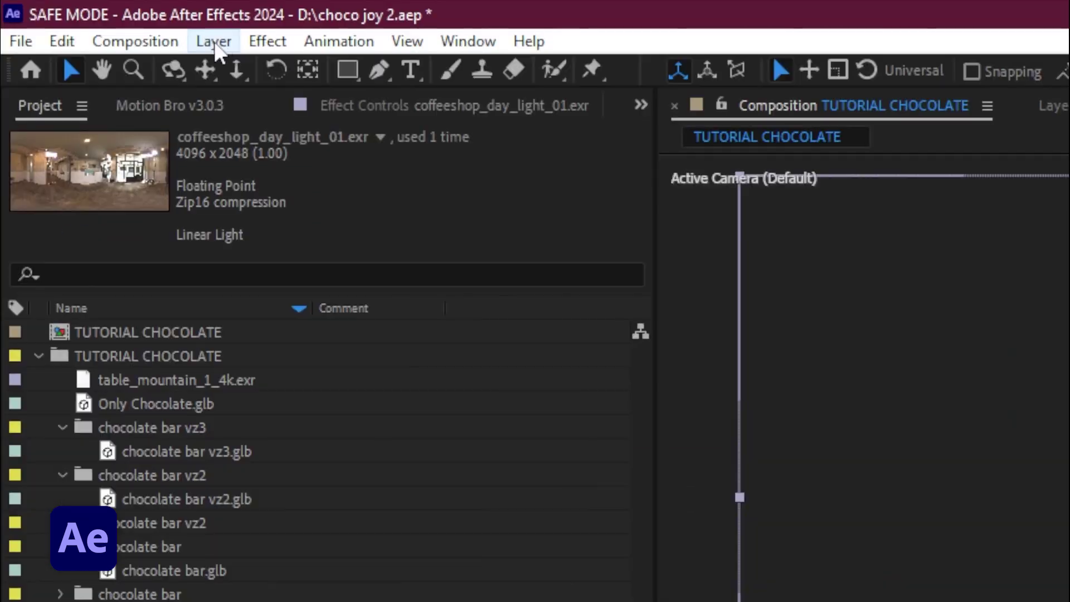
click(219, 44)
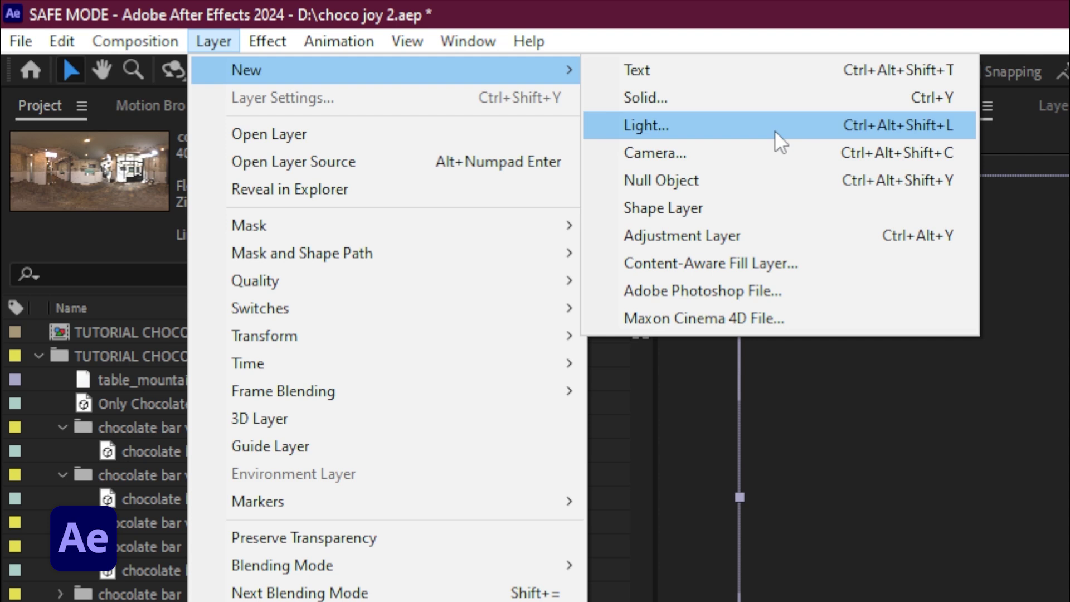
click(777, 124)
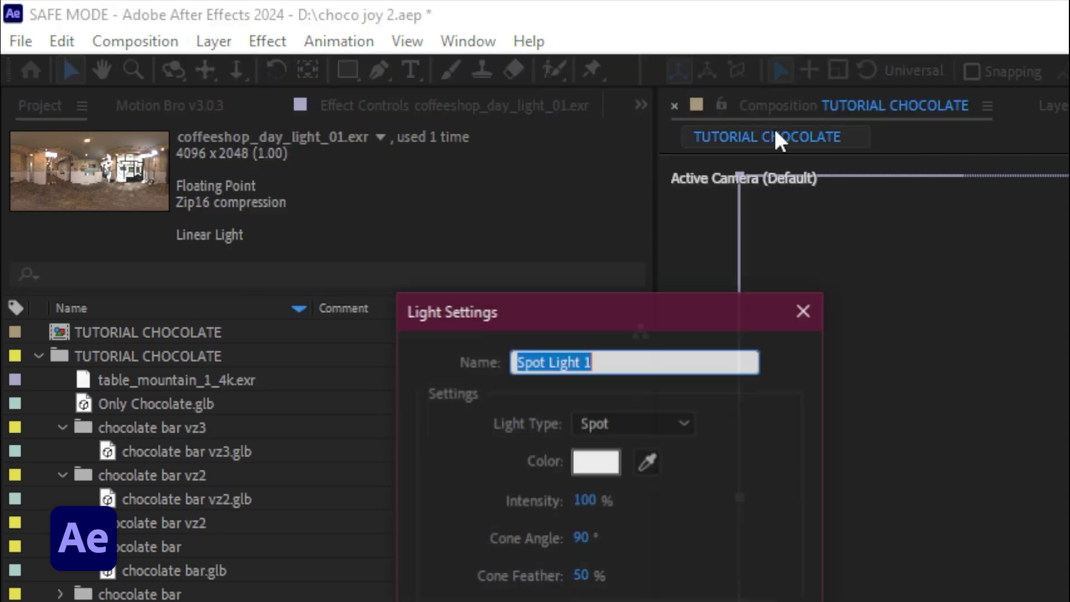
click(632, 423)
click(640, 370)
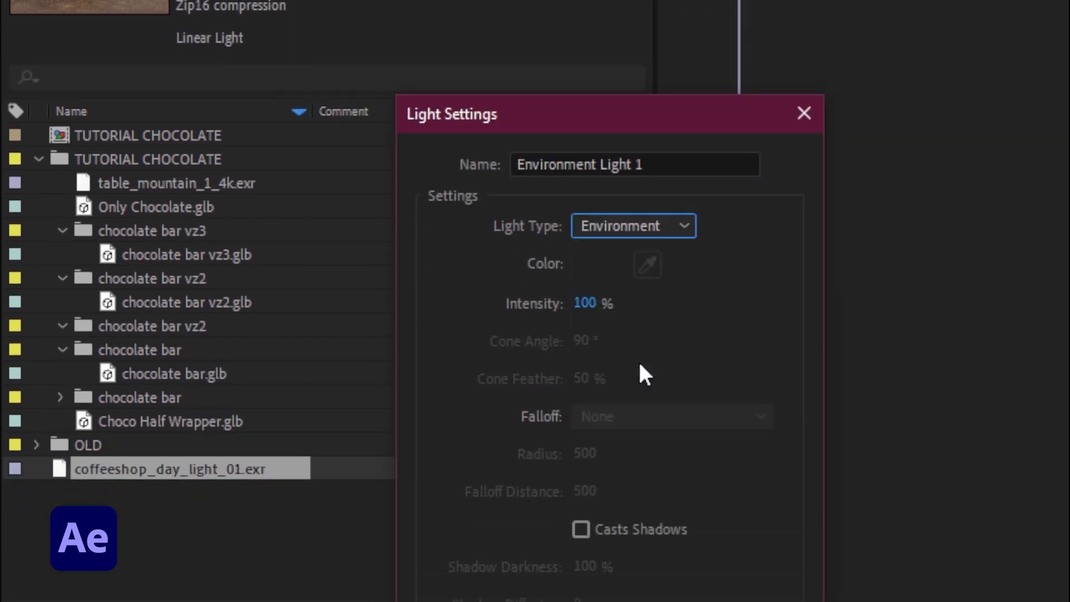
click(615, 506)
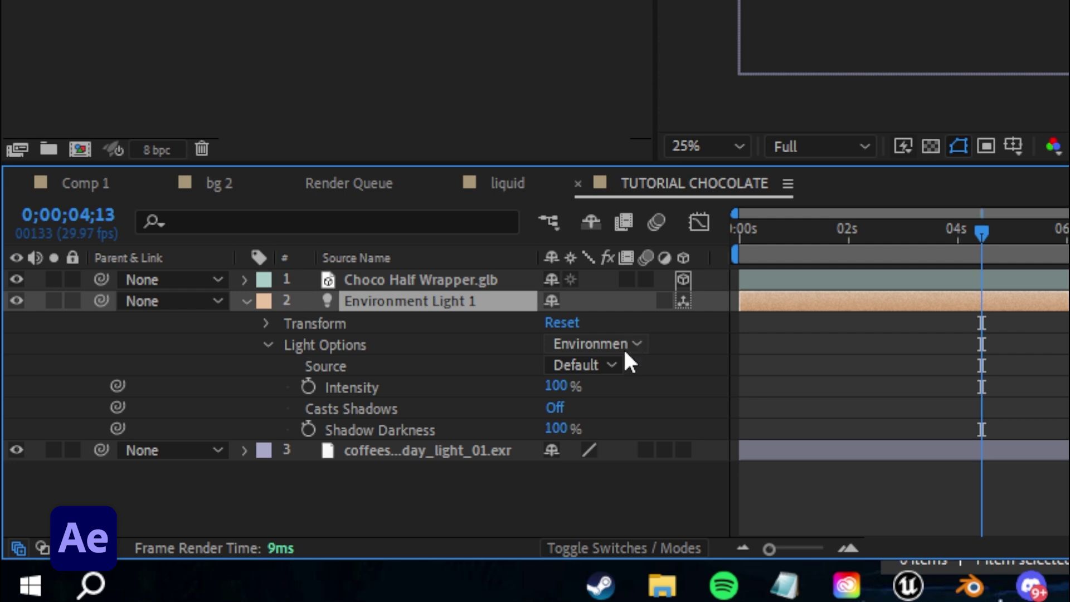
- Use coffeeshop_day_light_01.exr as the light source and rotate it to shift reflections
click(612, 376)
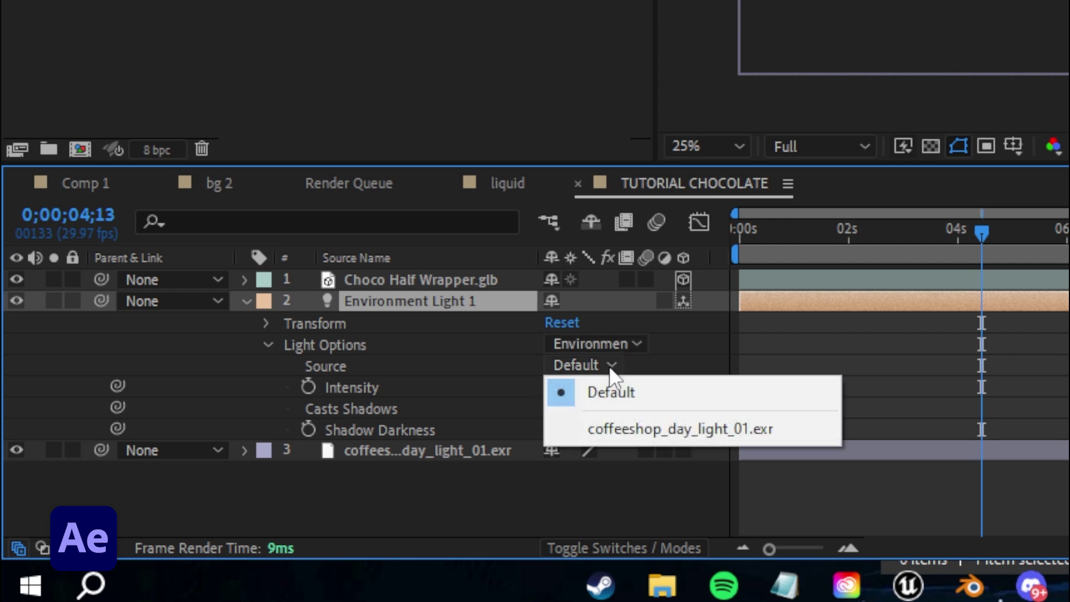
click(642, 428)
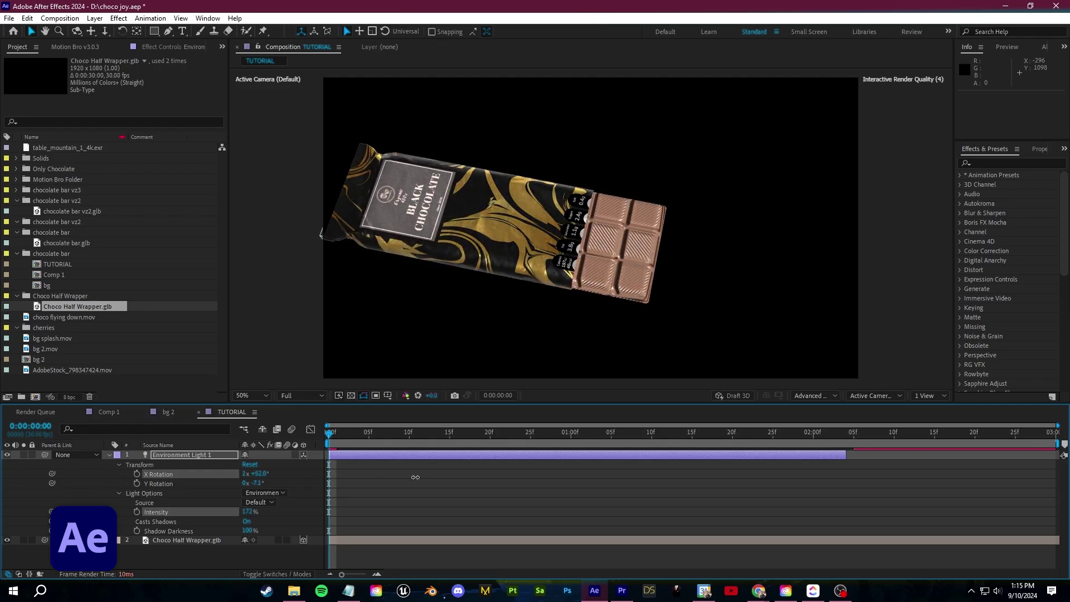
drag(414, 476, 351, 476)
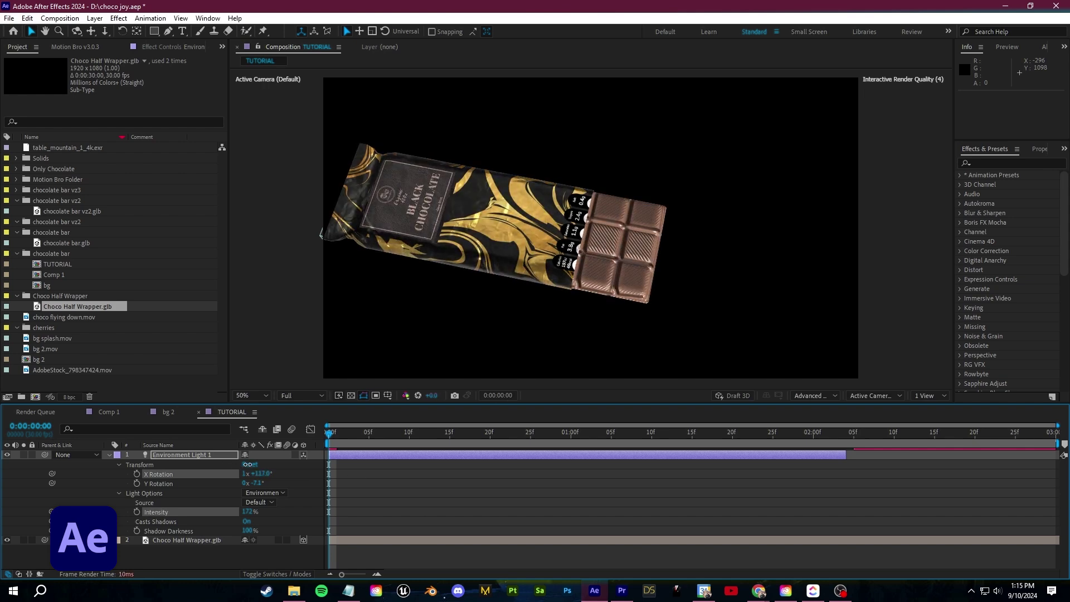
drag(255, 473, 528, 433)
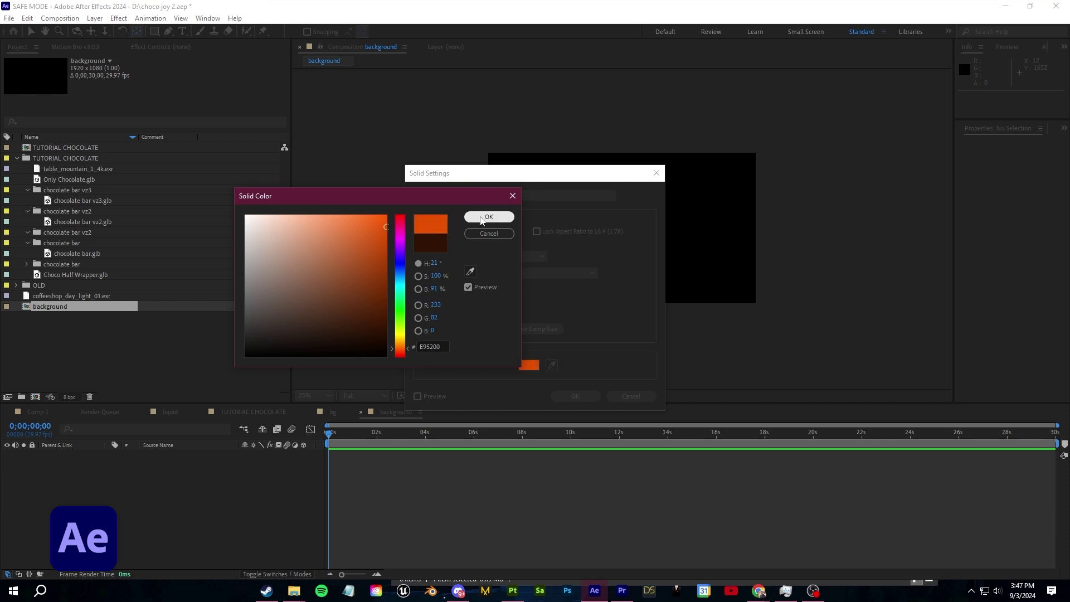
- Create the orange background solid and close a triangular ray shape
click(481, 219)
click(573, 397)
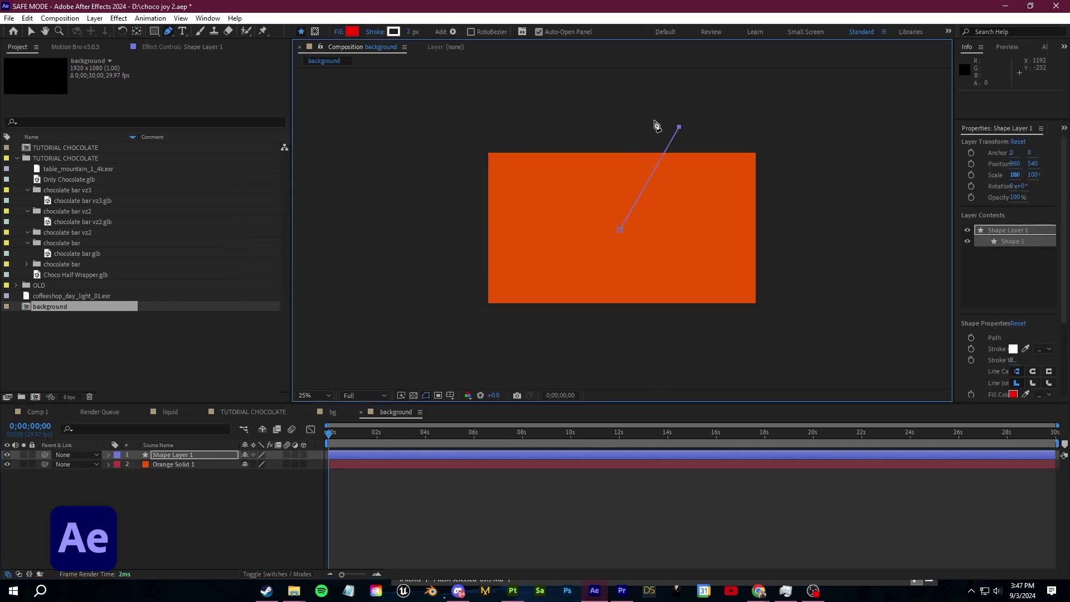
click(654, 122)
- Repeat the ray with a Repeater, set a red gradient start, and add Only Chocolate
click(309, 464)
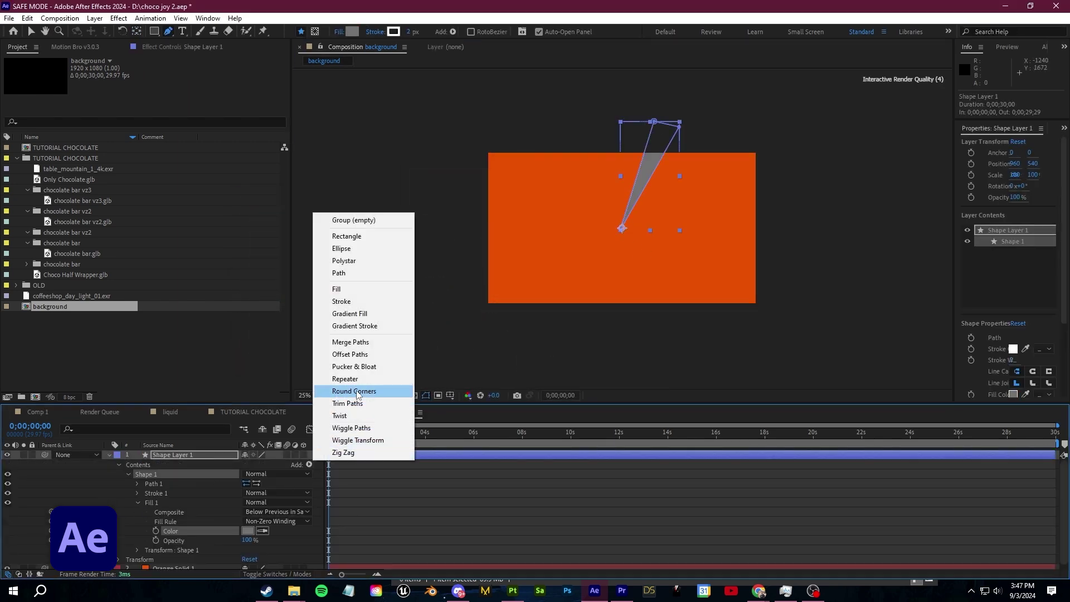
click(335, 393)
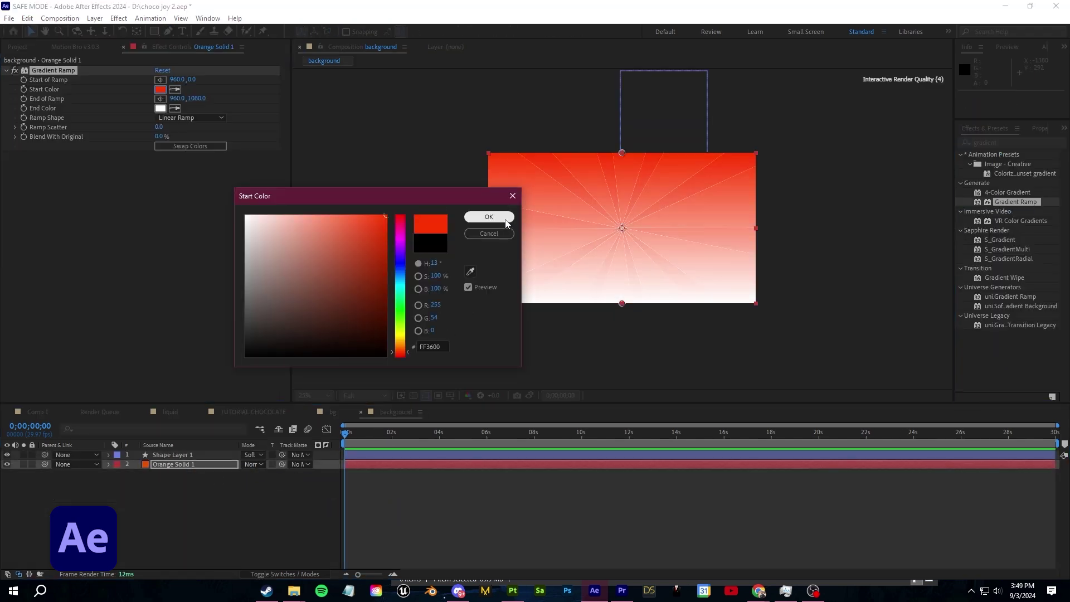
click(506, 222)
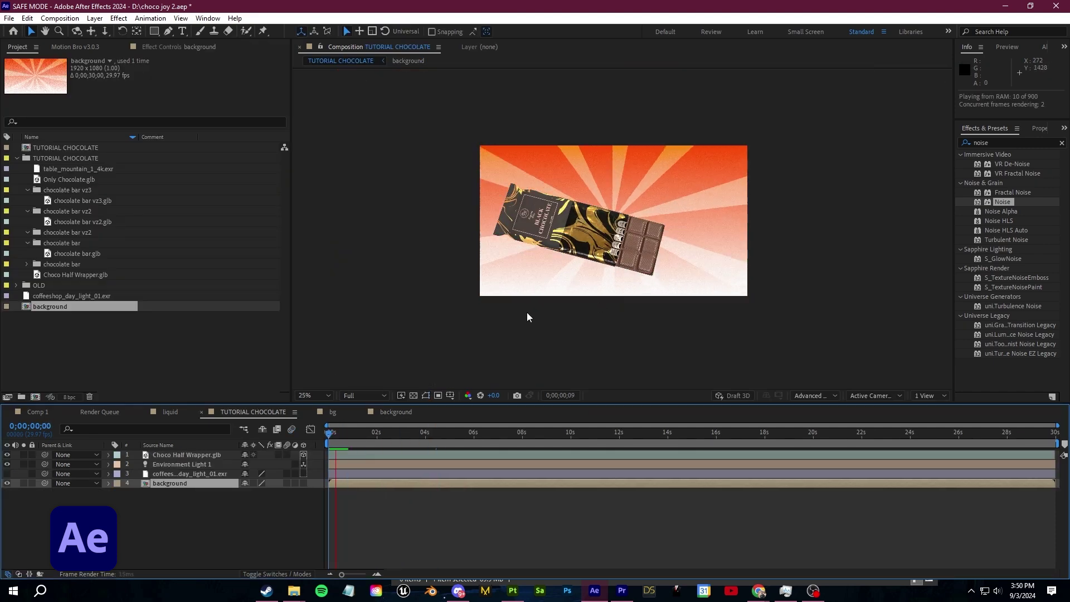
drag(69, 179, 179, 460)
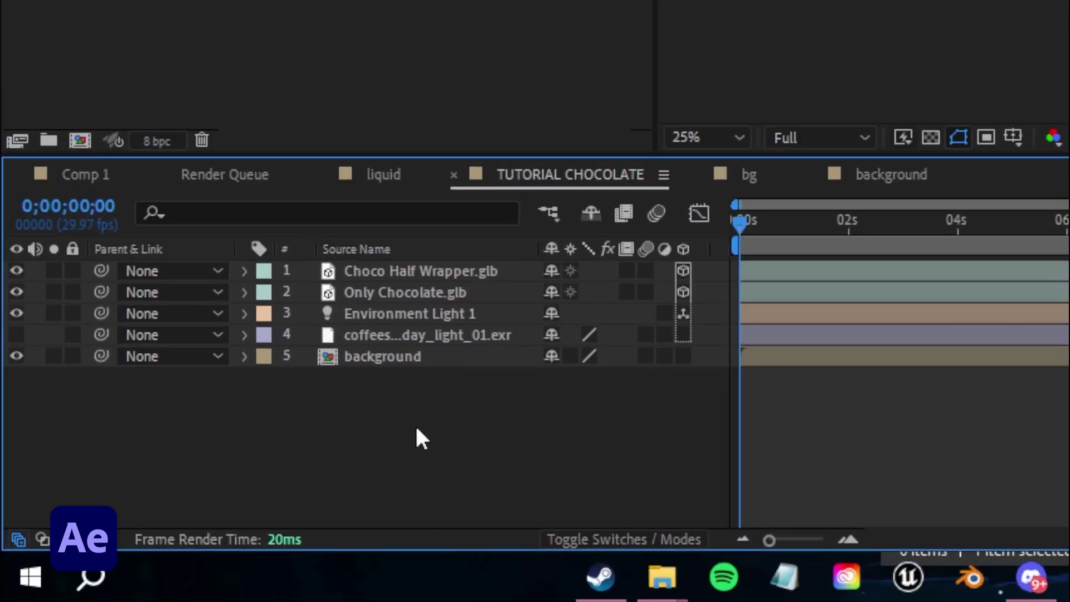
- Add Camera 1 and keyframe its orbit around the chocolate bars
right_click(402, 400)
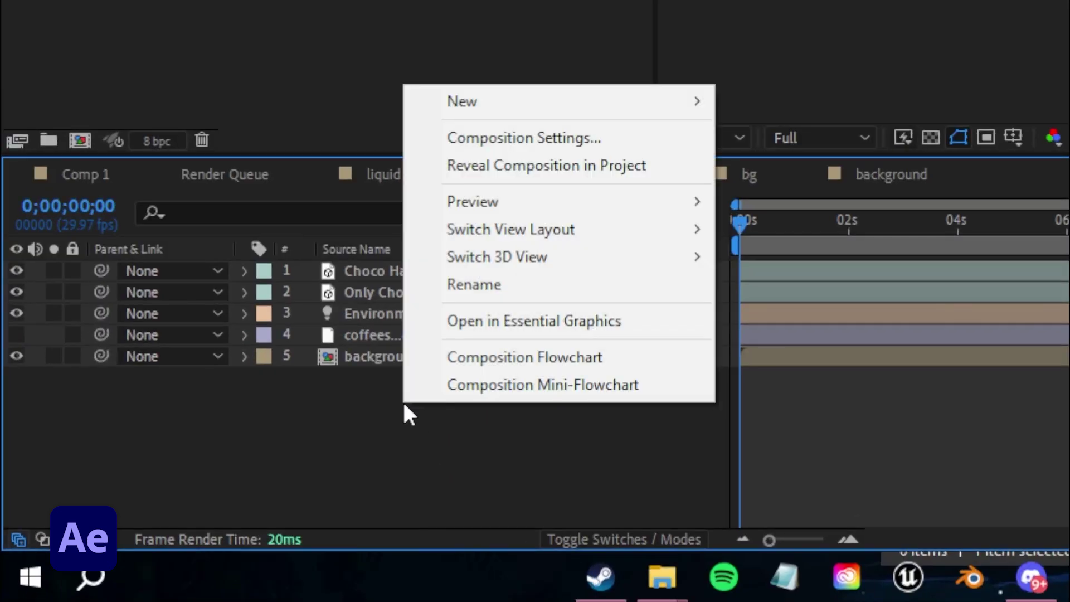
mouse_move(552, 101)
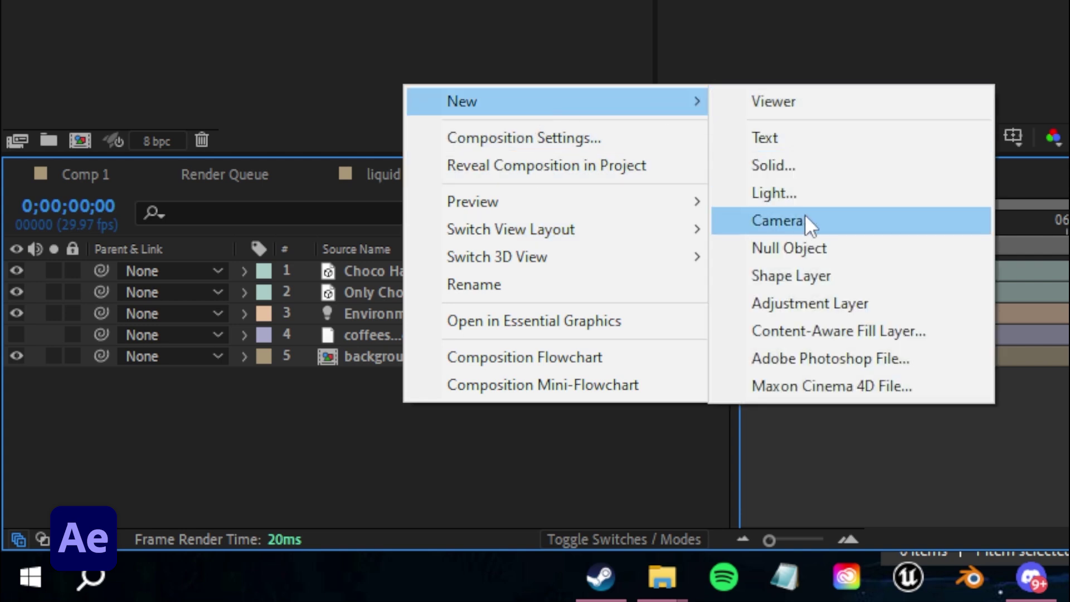
click(805, 219)
drag(310, 341, 300, 454)
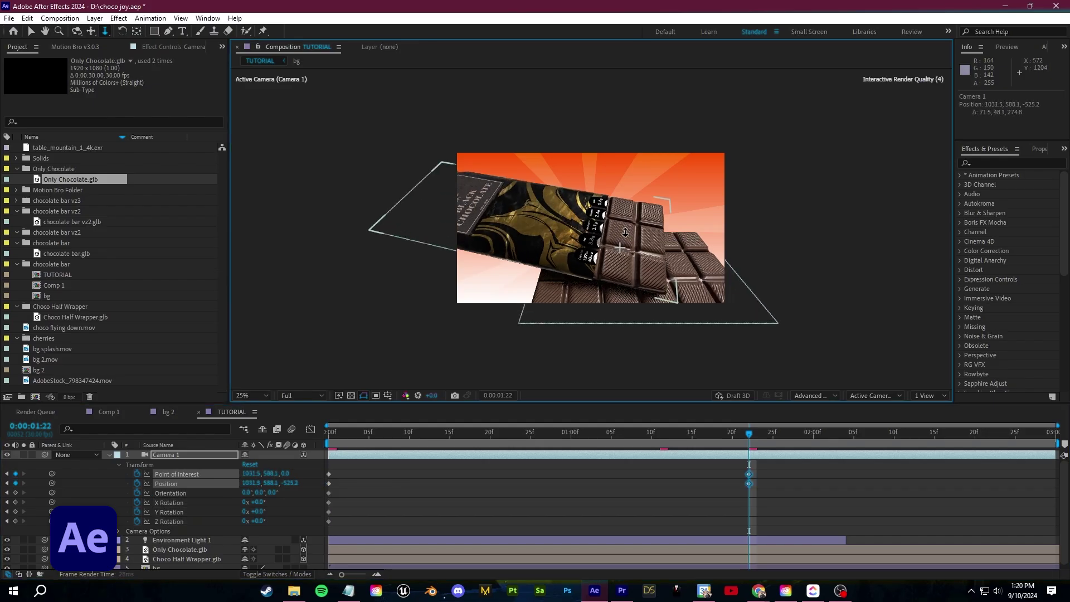
drag(592, 356, 748, 479)
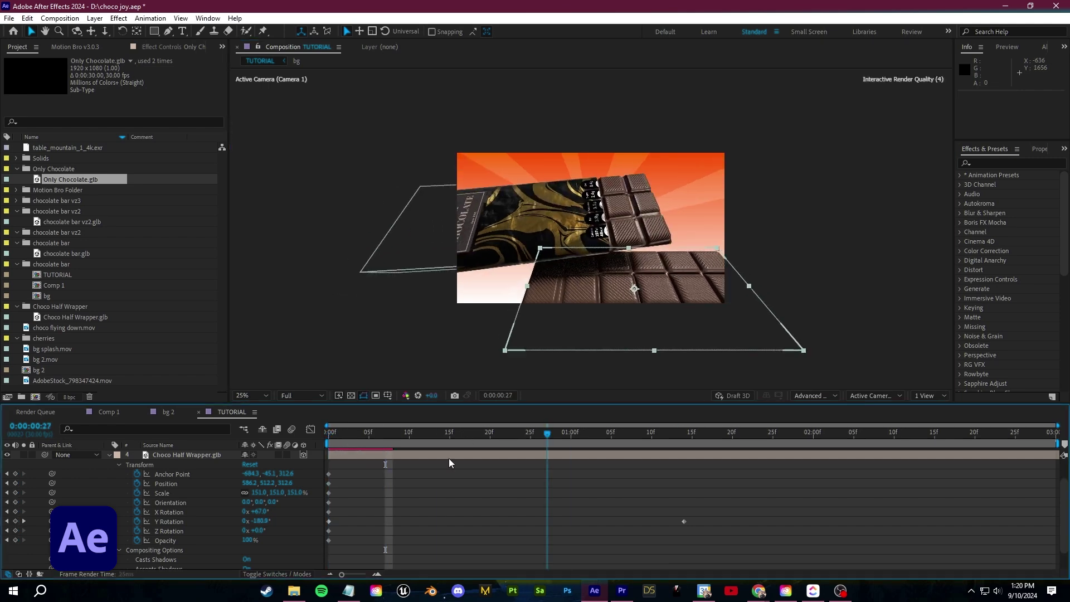
mouse_move(685, 431)
mouse_down()
mouse_move(376, 432)
mouse_move(635, 432)
mouse_move(681, 458)
mouse_move(306, 462)
mouse_up()
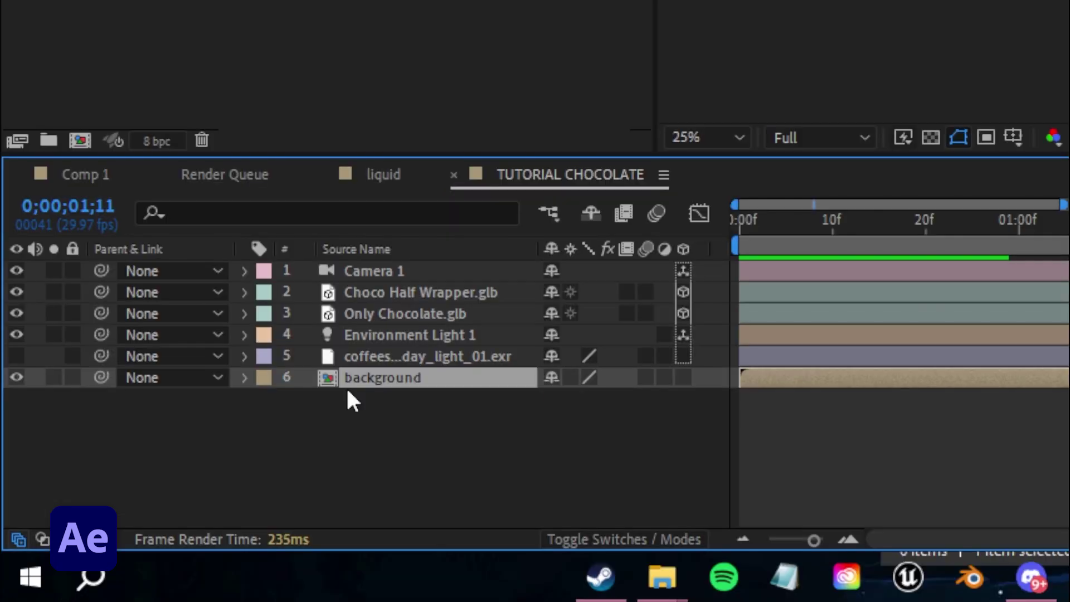
- Keyframe the background's opacity so it fades, and preview the camera move
key(t)
click(307, 398)
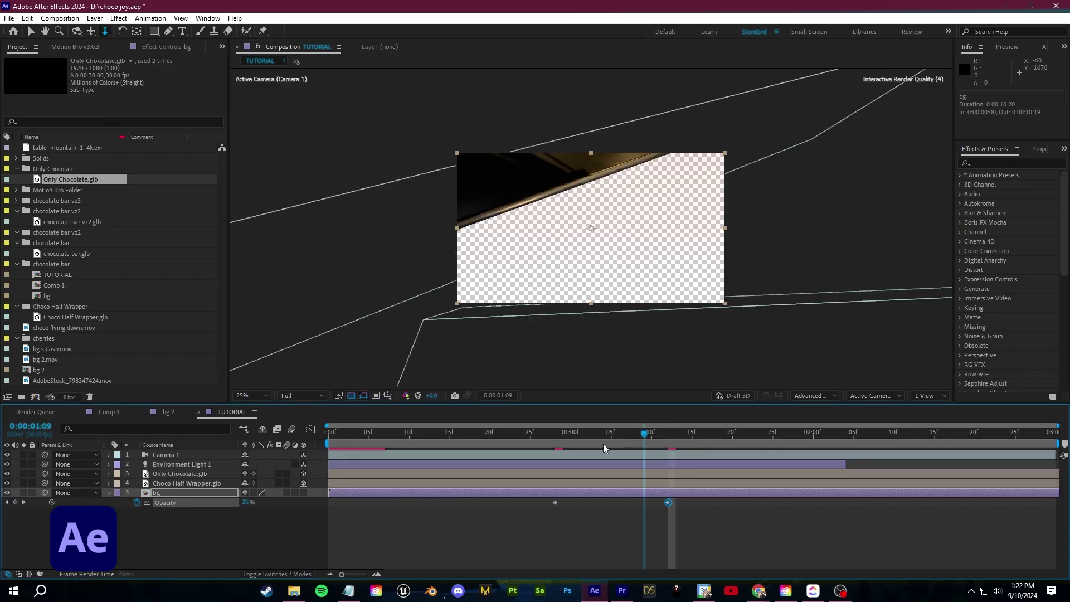
mouse_move(627, 454)
mouse_down()
mouse_move(669, 457)
mouse_move(535, 469)
mouse_move(600, 475)
mouse_up()
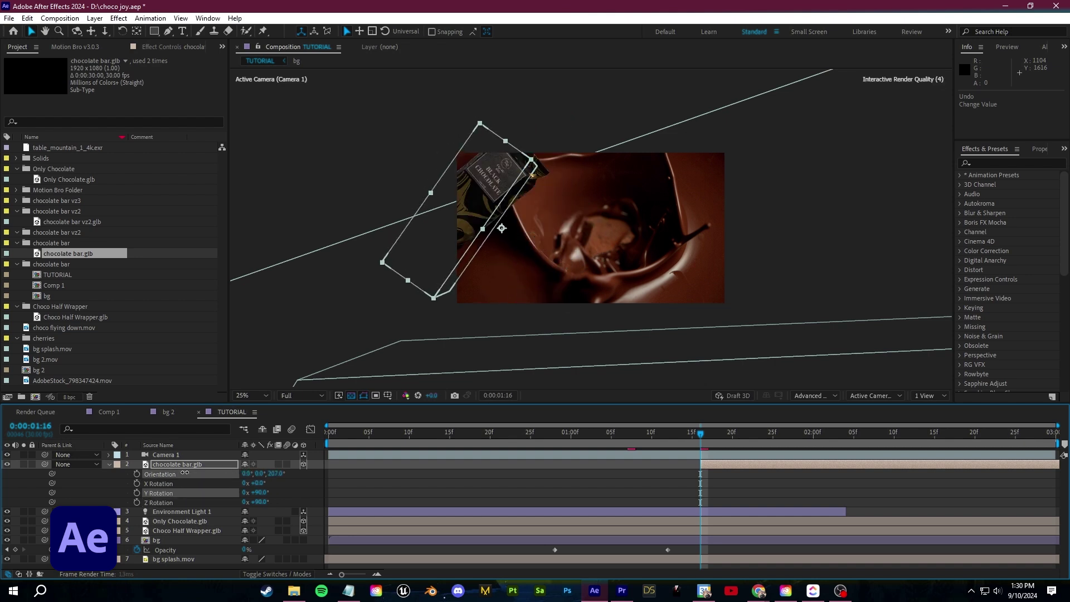
- Reposition the black bar, add chocolate bar vz2.glb, and stand it upright
drag(451, 281, 517, 269)
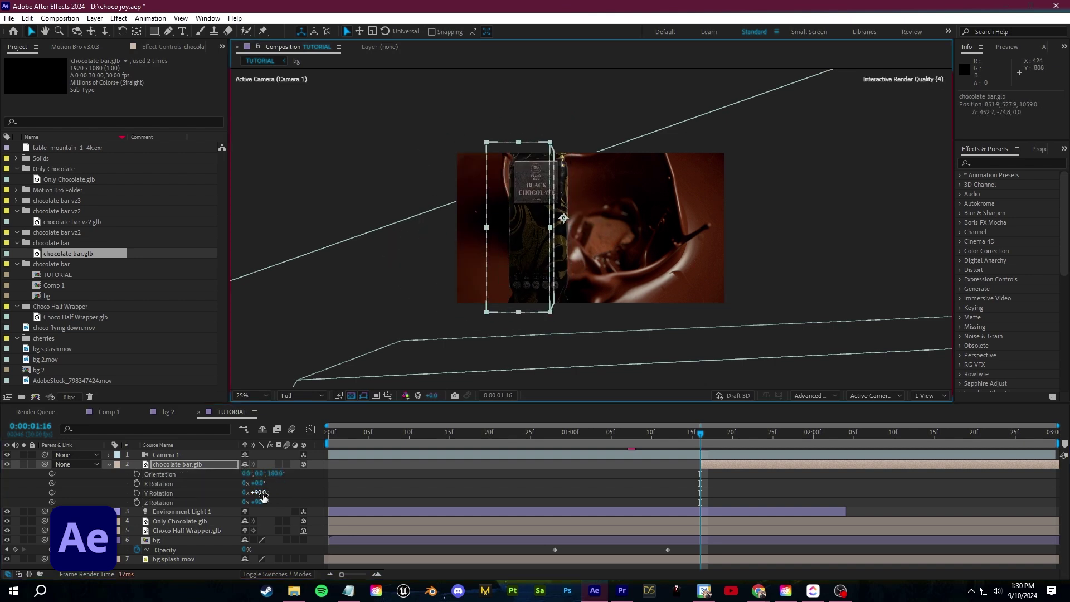
key(p)
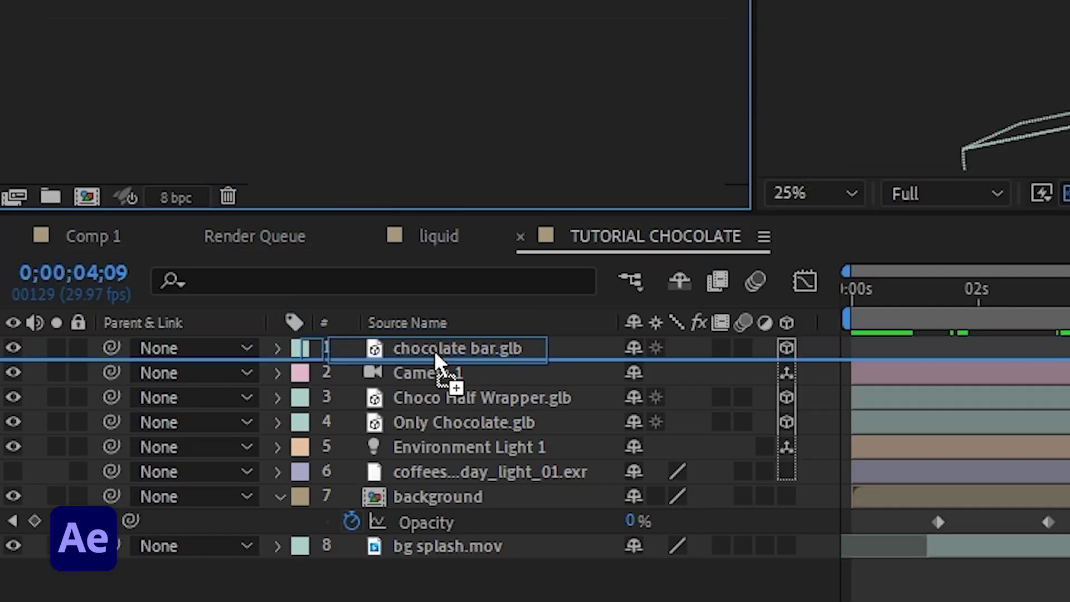
drag(209, 293, 435, 363)
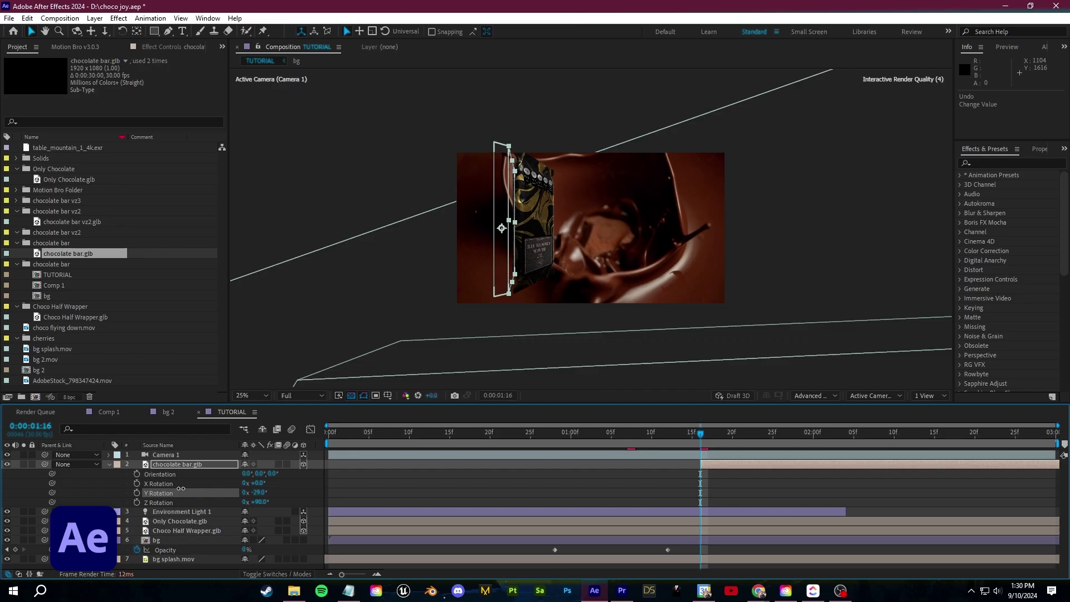
text(0)
key(Tab)
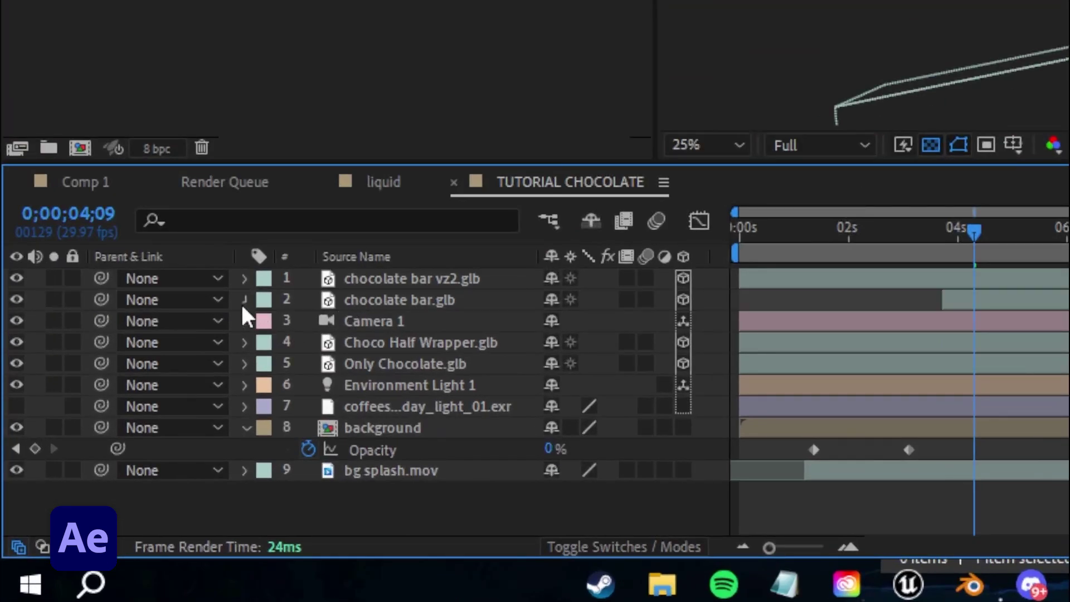
- Copy the black bar's Transform onto the vz2 bar and move it beside it
click(243, 301)
key(ctrl+c)
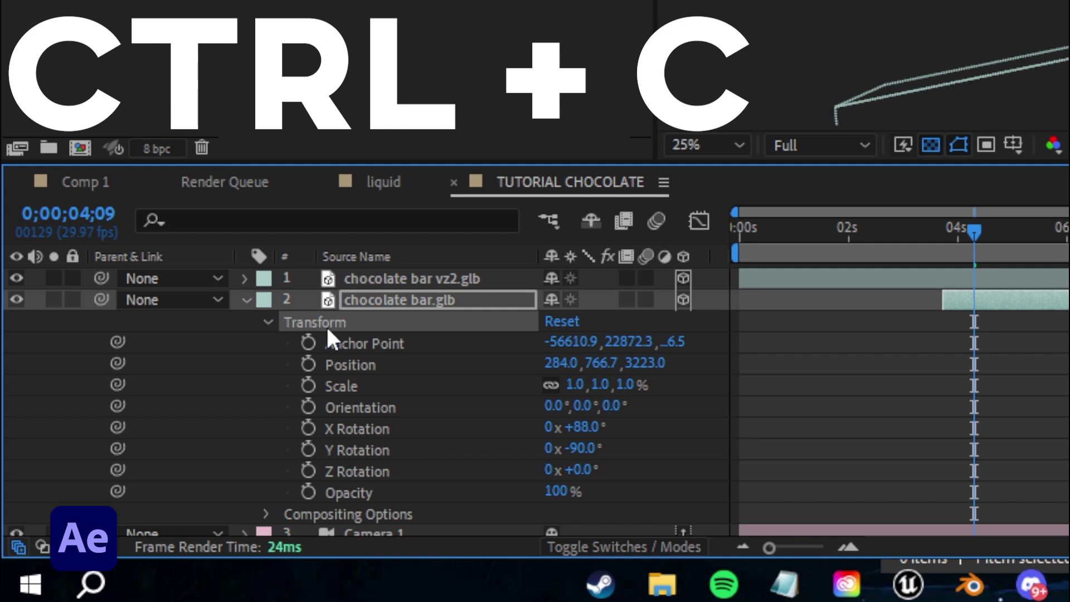
click(243, 278)
click(331, 302)
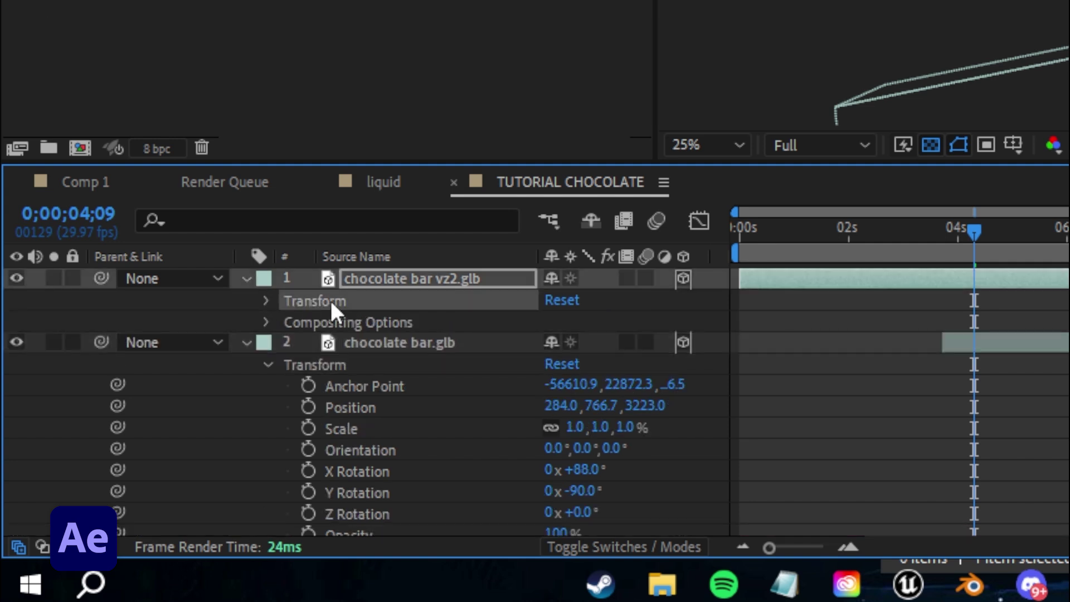
key(ctrl+v)
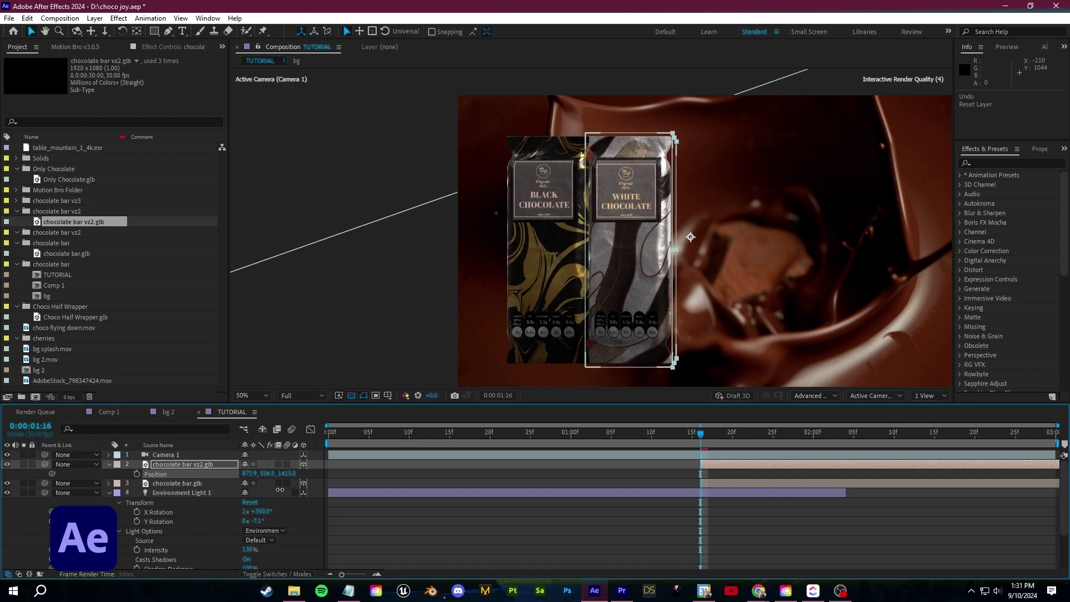
drag(628, 237, 760, 236)
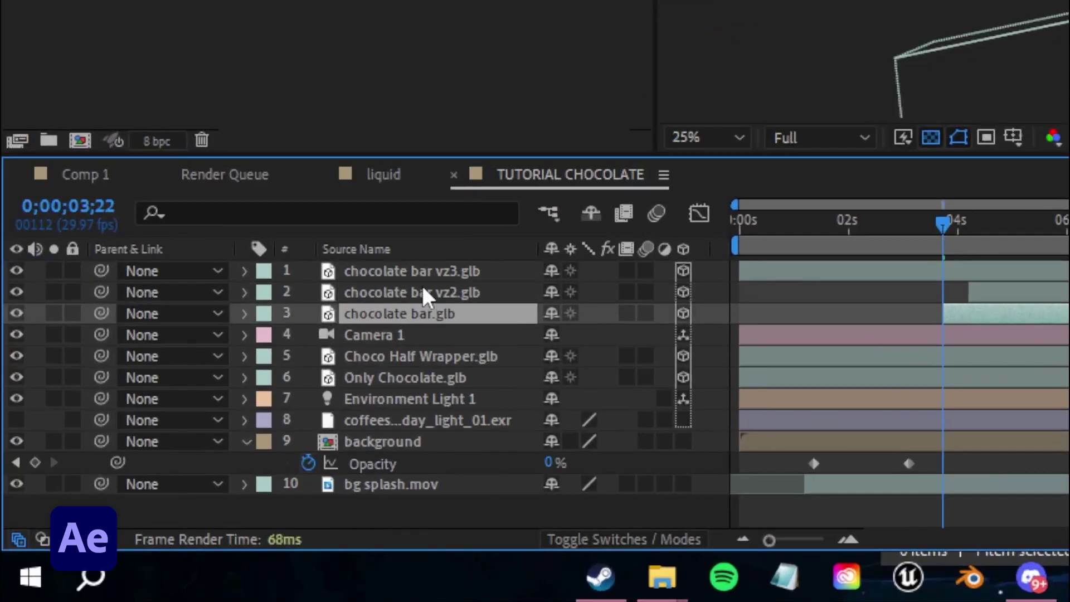
- Delay the chocolate bar vz3 and vz2 layers, then scrub to preview the staggered appearance
click(422, 270)
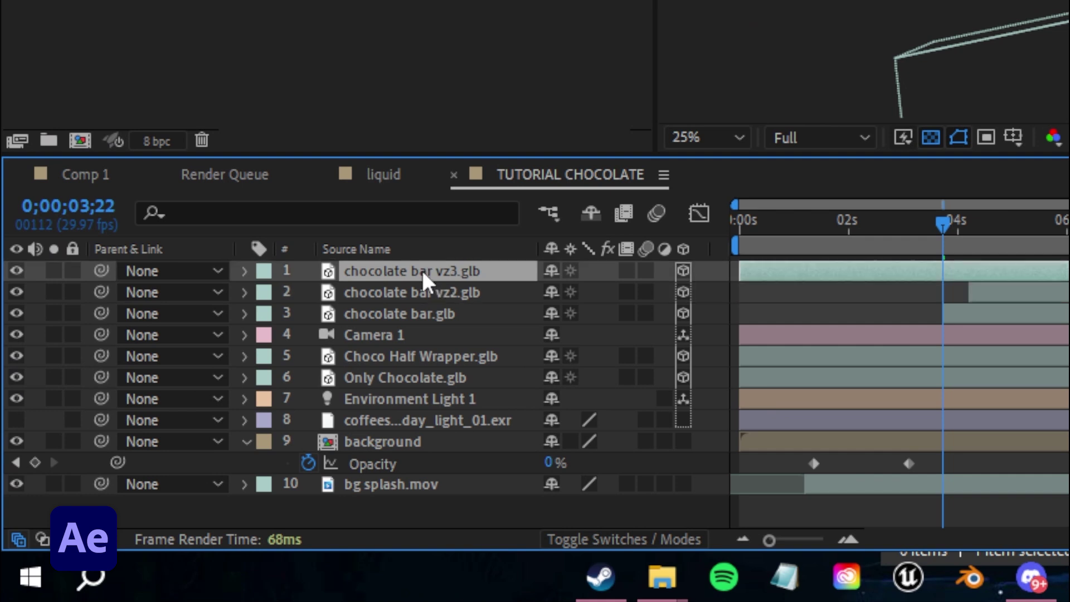
drag(407, 270, 495, 270)
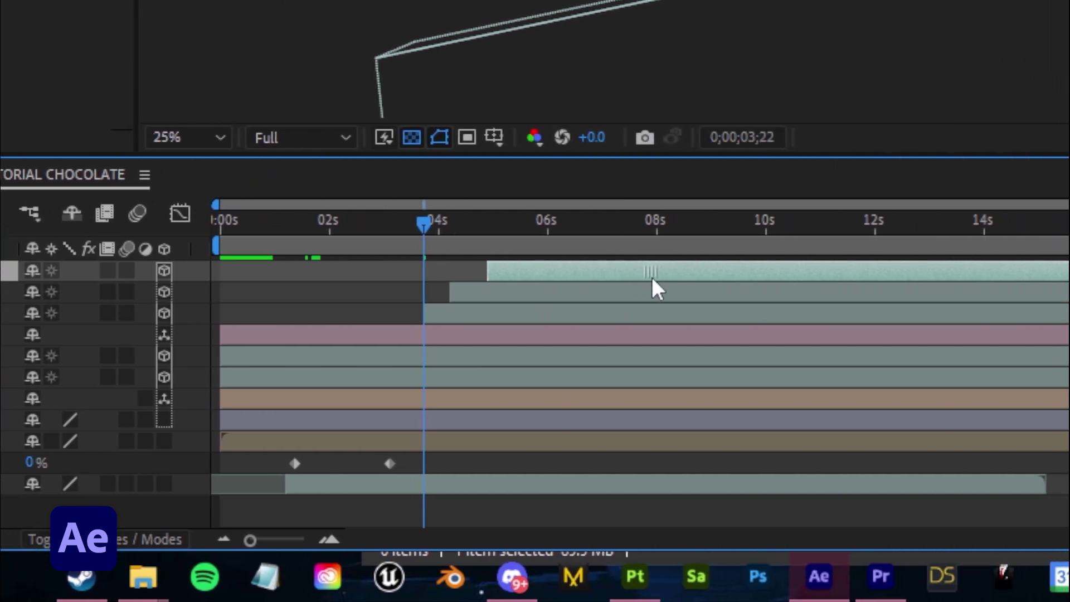
drag(456, 325, 489, 299)
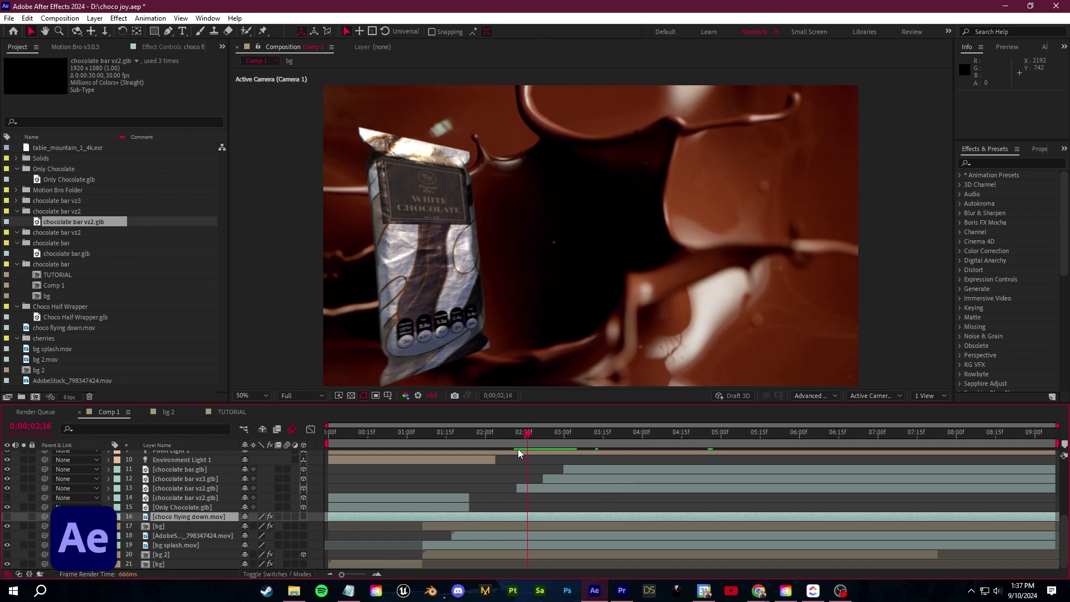
drag(518, 452, 576, 452)
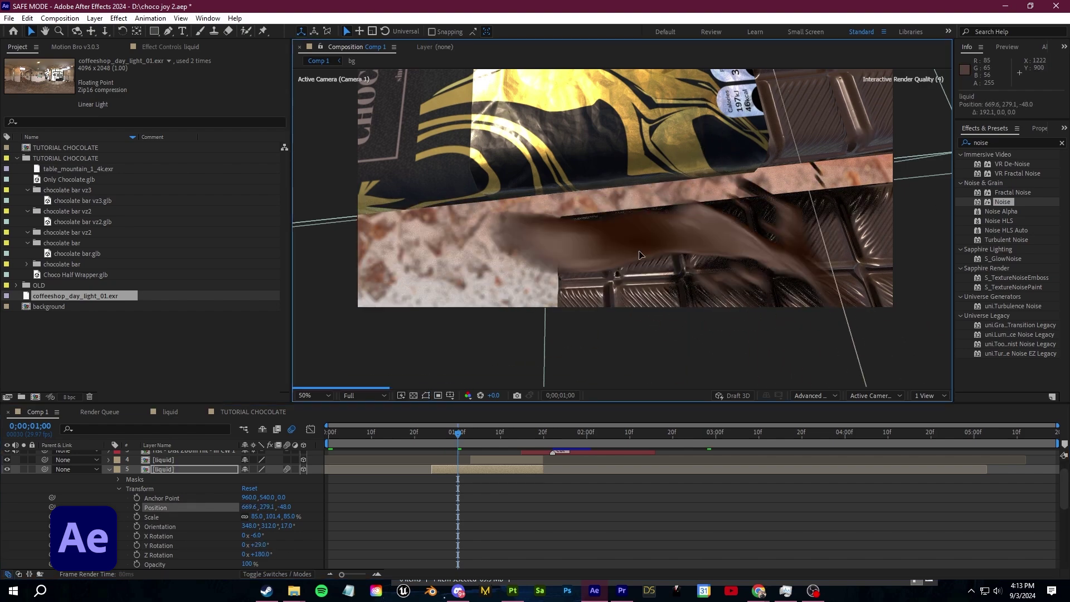
drag(450, 452, 444, 456)
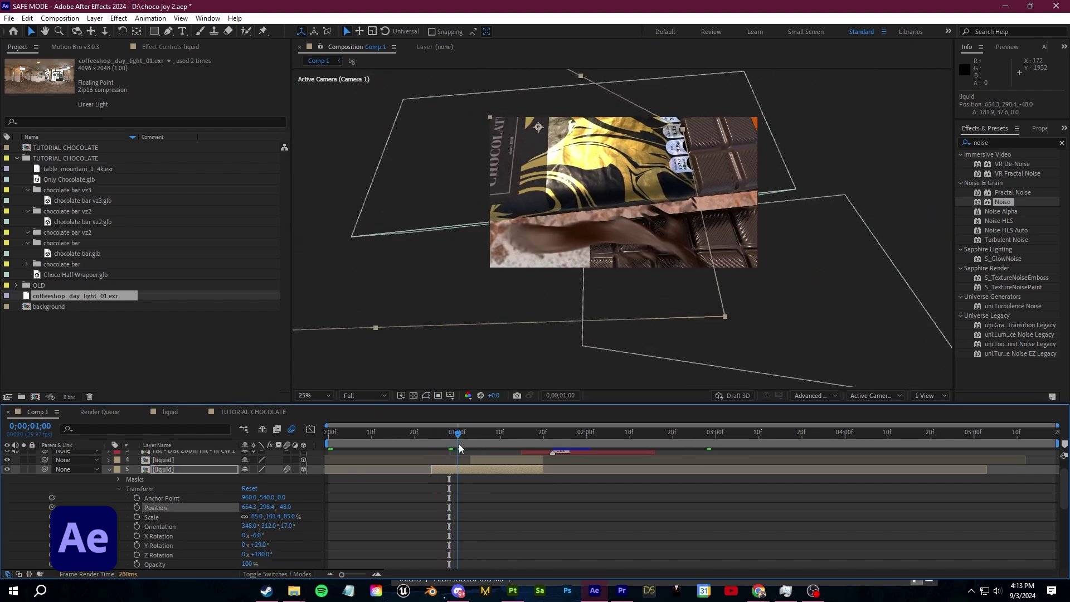